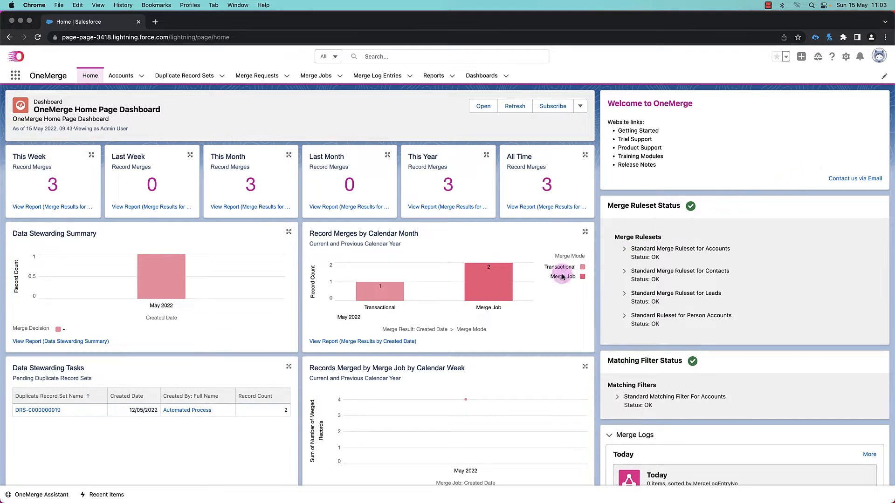
- Open and then minimize the OneMerge Assistant panel
left_click(41, 496)
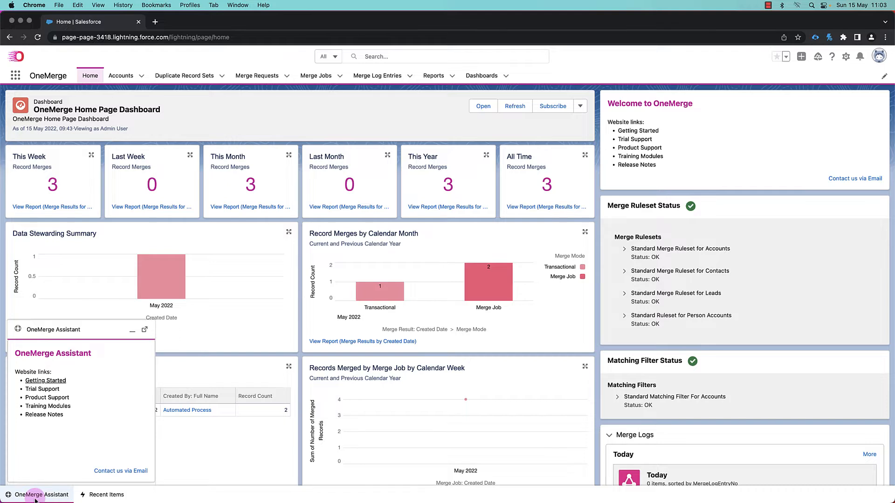
left_click(132, 332)
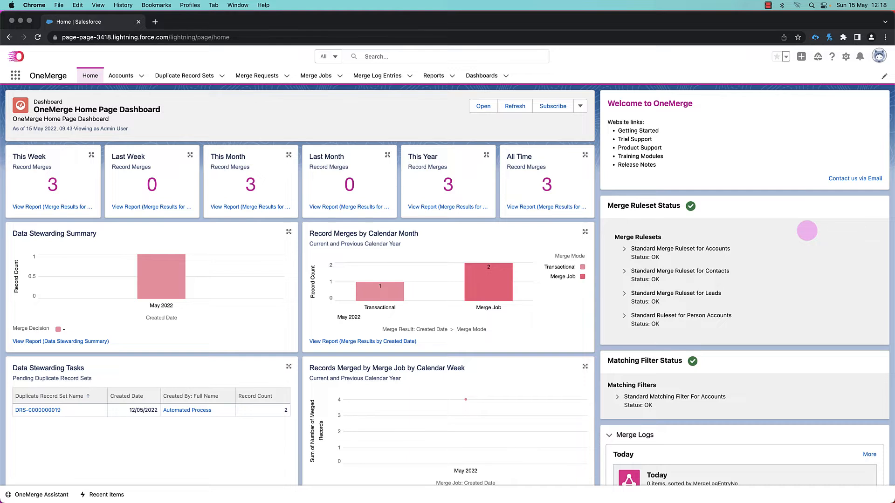
- Expand the Standard Ruleset for Person Accounts and its merge rules, and open the ruleset's detail page
left_click(625, 316)
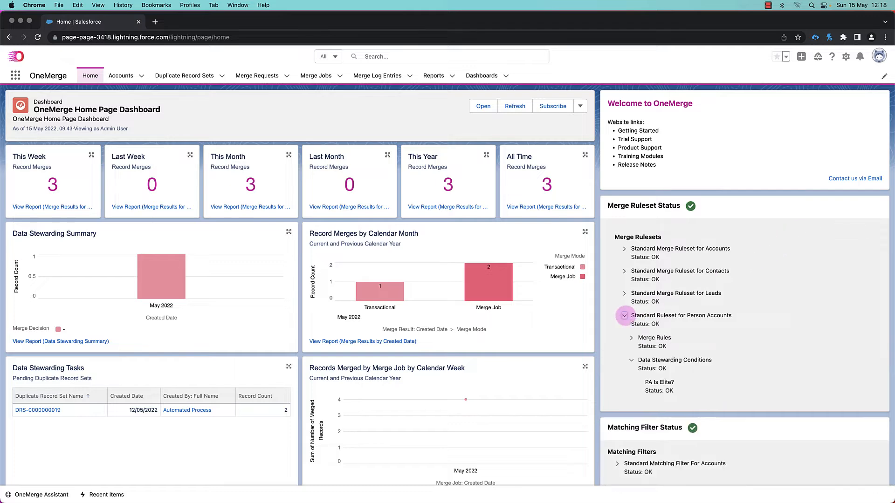
scroll(625, 373, "down", 2)
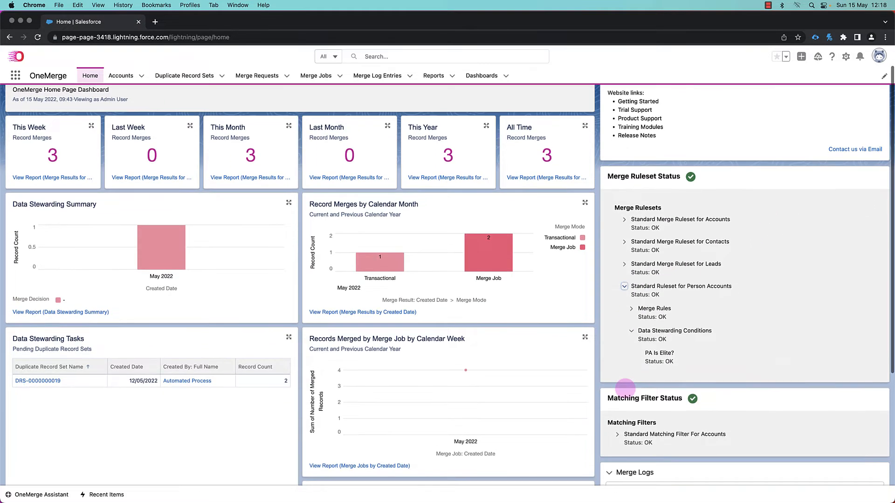
left_click(631, 308)
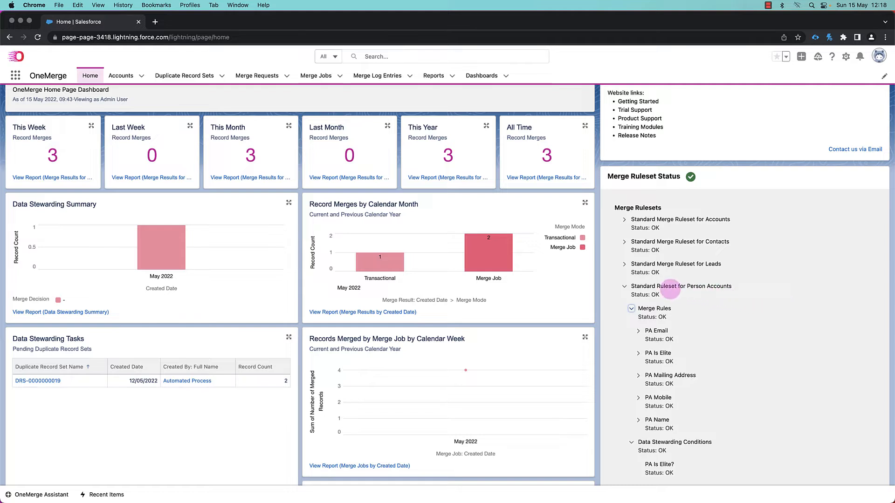
left_click(665, 286)
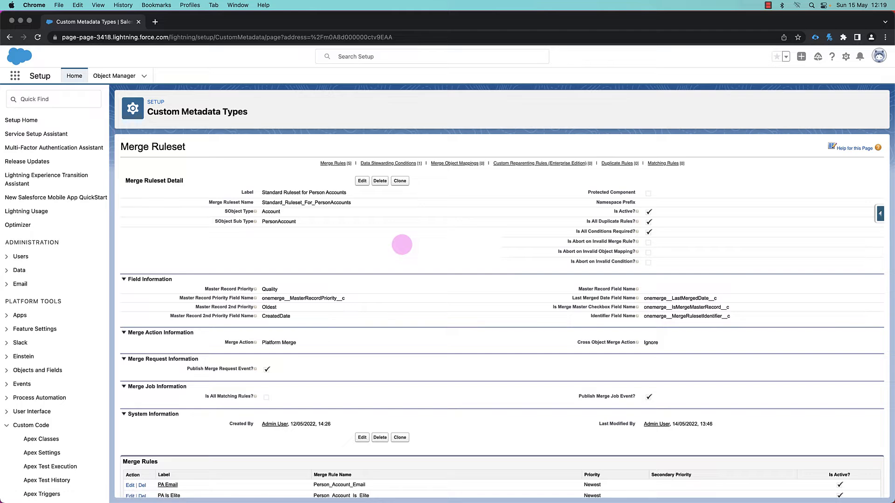
- Review the ruleset's merge rules list and open the PA Mailing Address merge rule
scroll(402, 245, "down", 1)
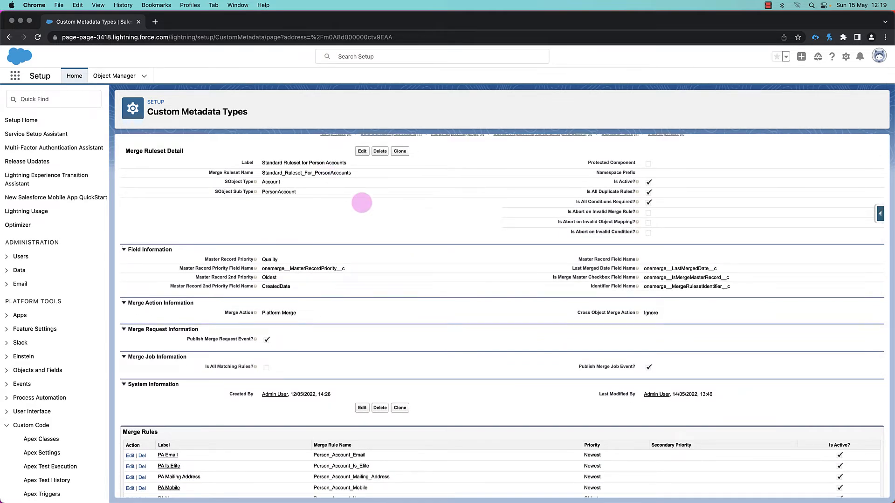
scroll(362, 203, "down", 5)
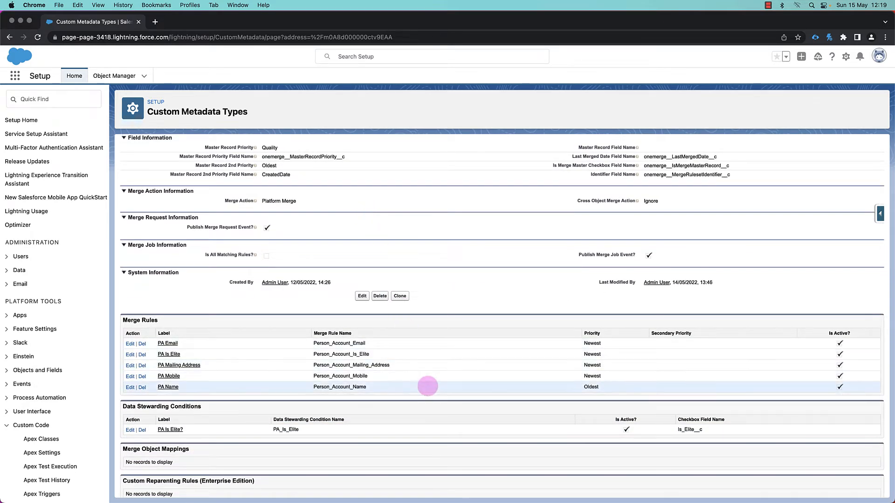
scroll(427, 386, "down", 2)
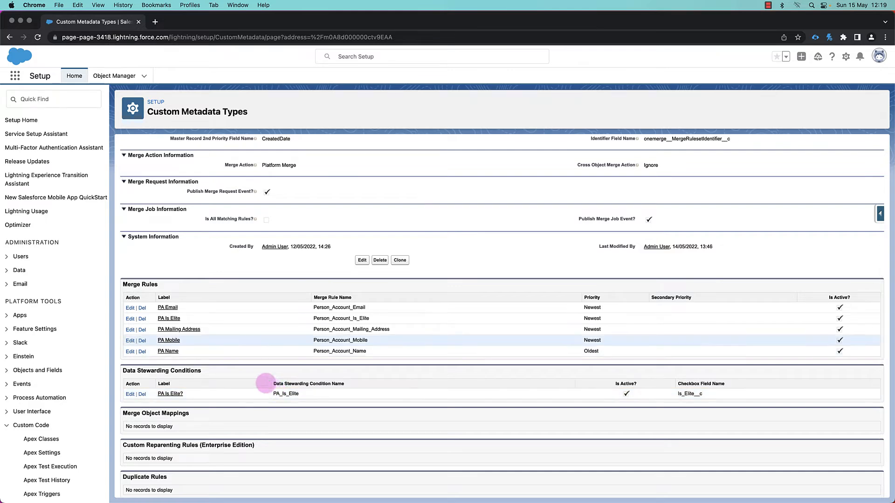
left_click(180, 329)
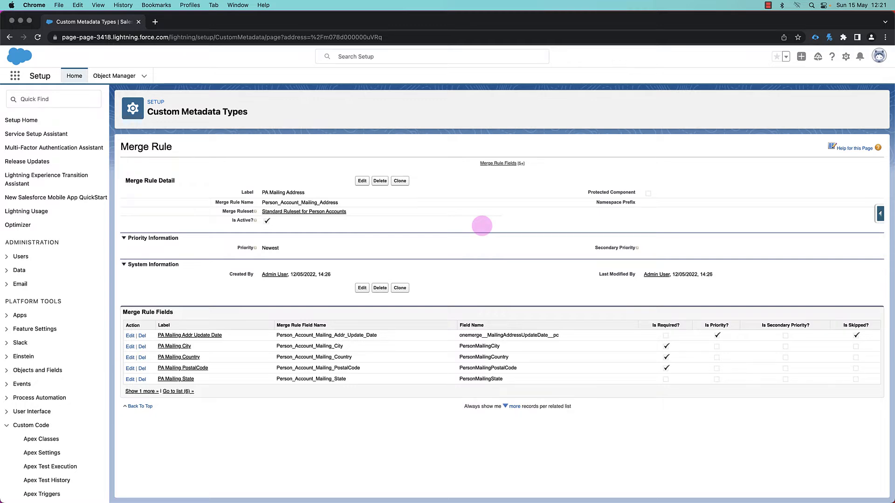
- Return to the Standard Ruleset for Person Accounts and review its merge rules and data stewarding conditions
left_click(332, 212)
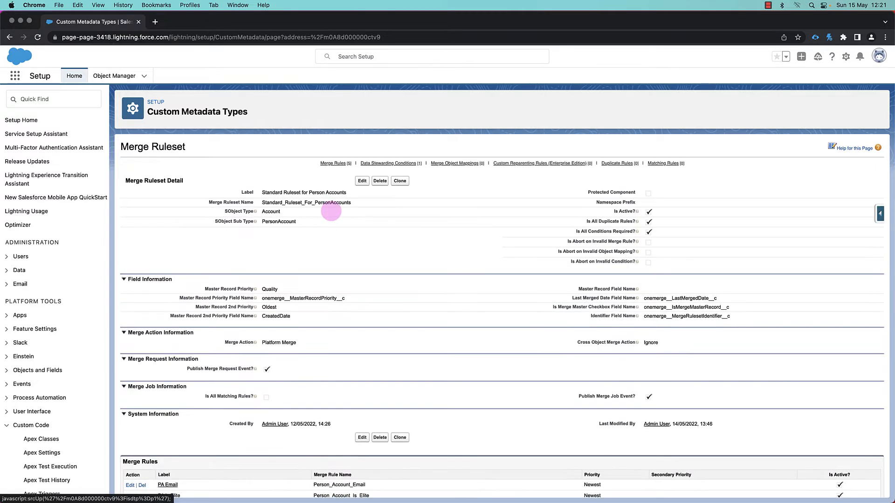
scroll(339, 322, "down", 3)
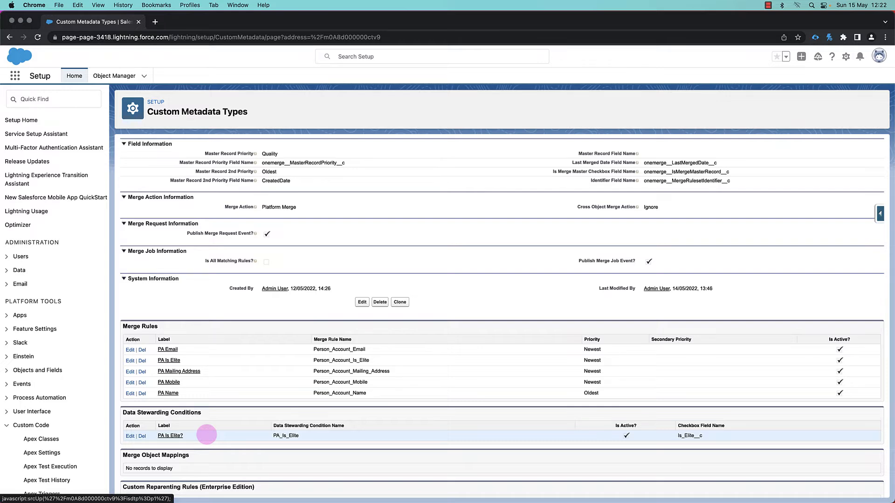
scroll(207, 435, "up", 3)
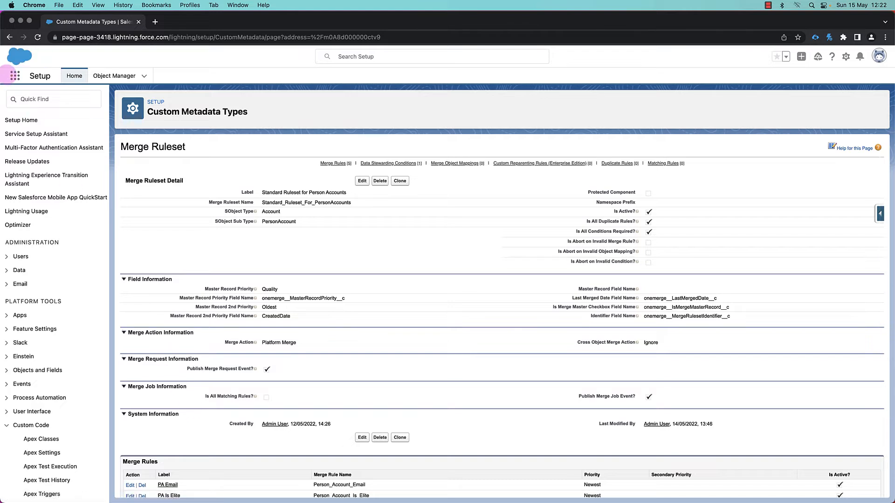
- Switch back to the OneMerge app from the App Launcher
left_click(15, 76)
left_click(42, 132)
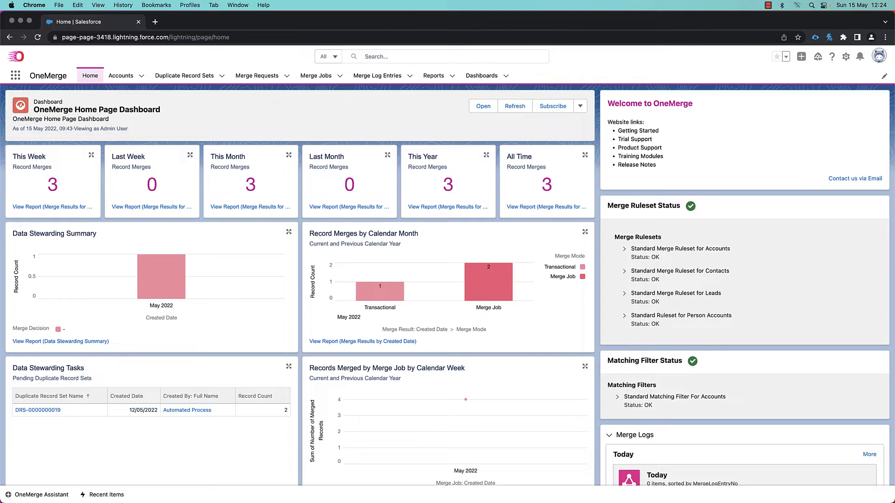
scroll(447, 279, "down", 2)
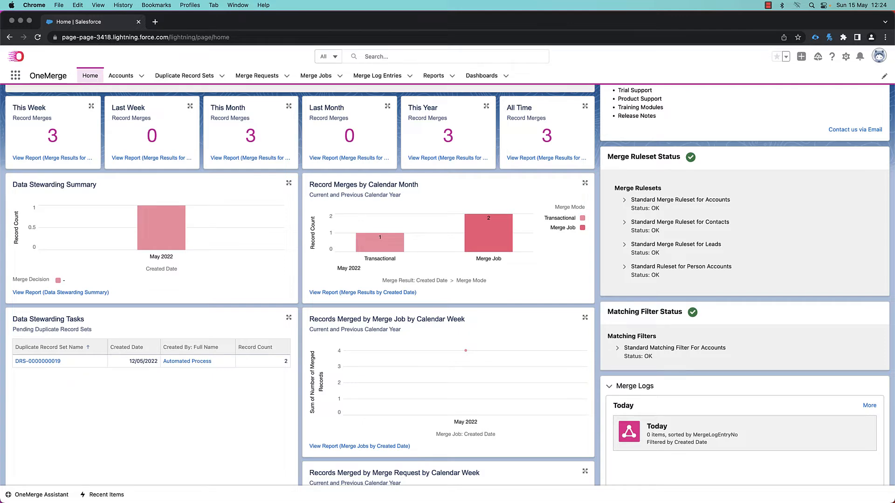
scroll(447, 286, "up", 2)
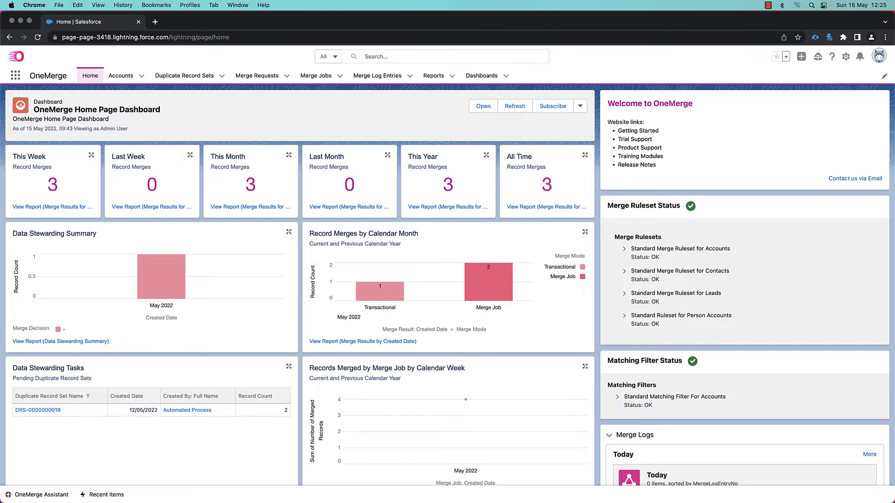
left_click(214, 123)
- Open the Accounts list and the existing person account whose mailing country is Spain
left_click(122, 77)
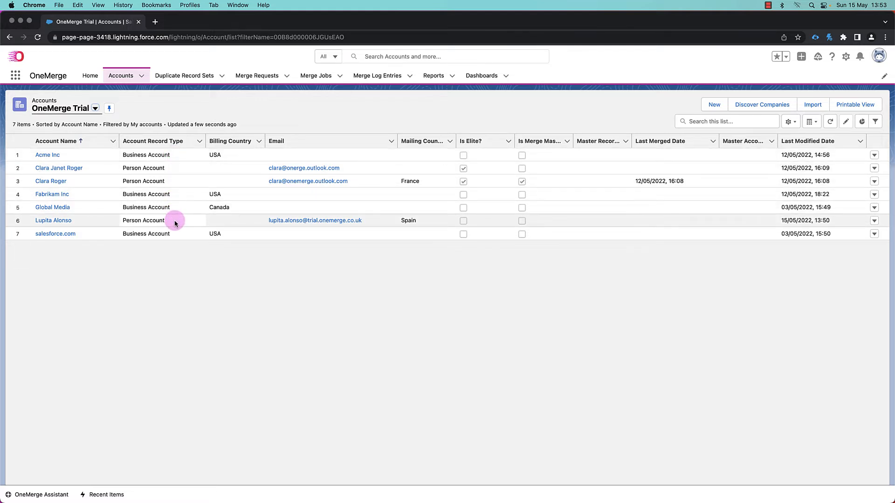
left_click(53, 221)
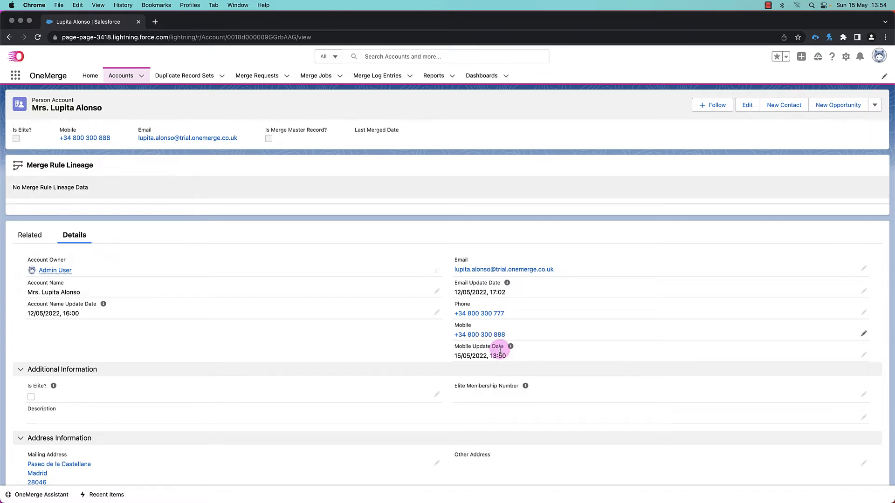
- Select the existing record's mobile number and review its contact and address details
left_click_drag(507, 335, 455, 337)
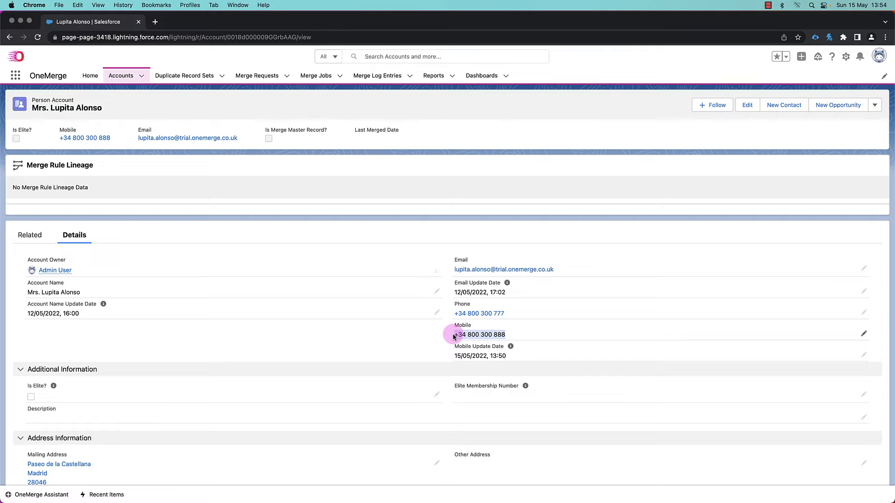
scroll(418, 352, "down", 1)
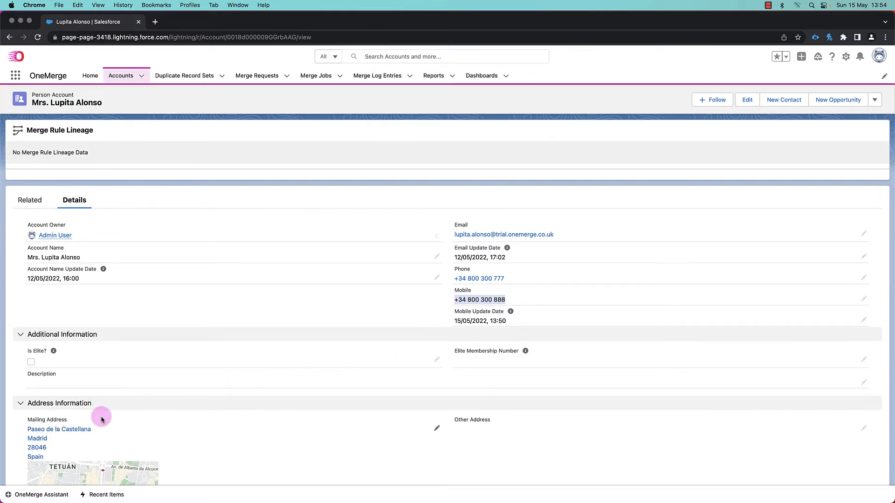
scroll(130, 369, "up", 1)
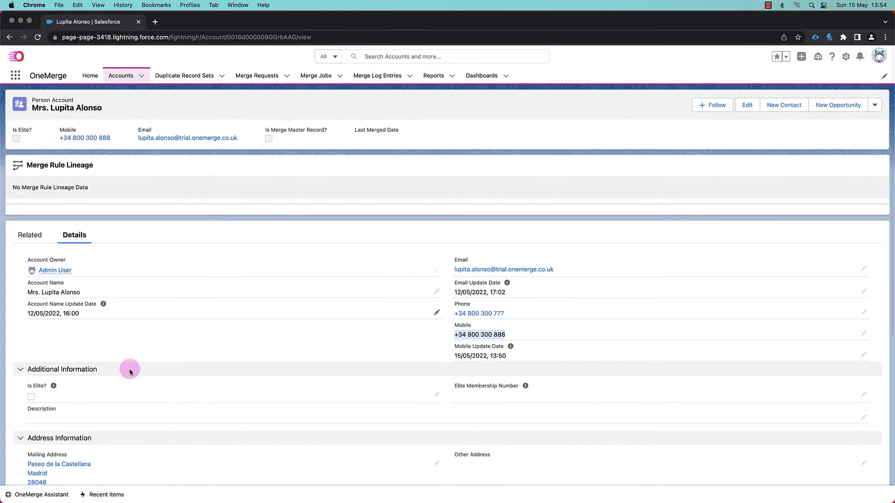
- Start a new account with the Person Account record type
left_click(143, 78)
left_click(139, 95)
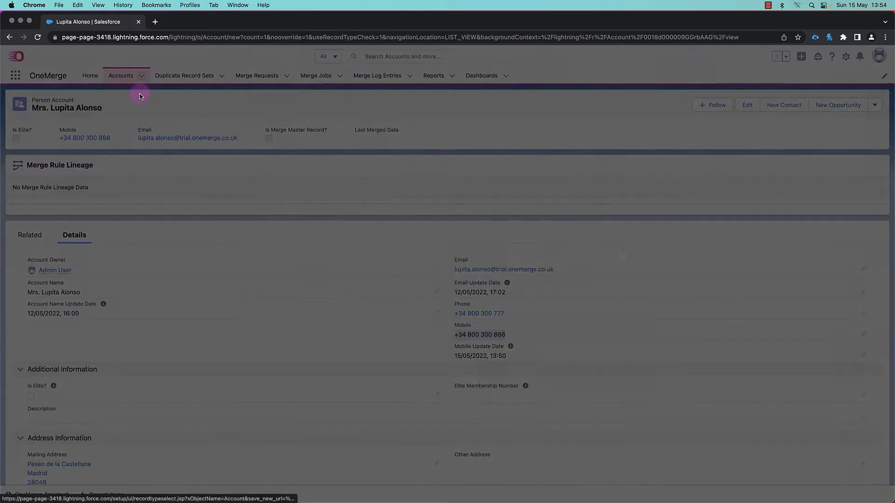
left_click(446, 280)
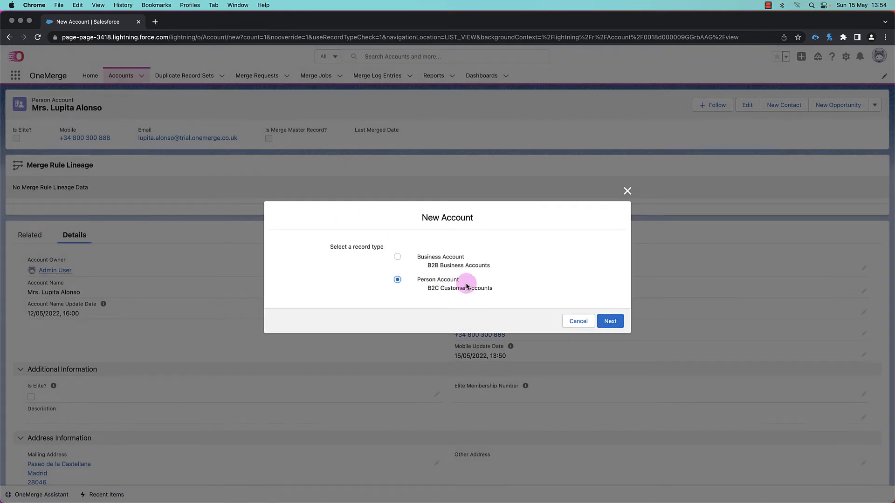
left_click(611, 321)
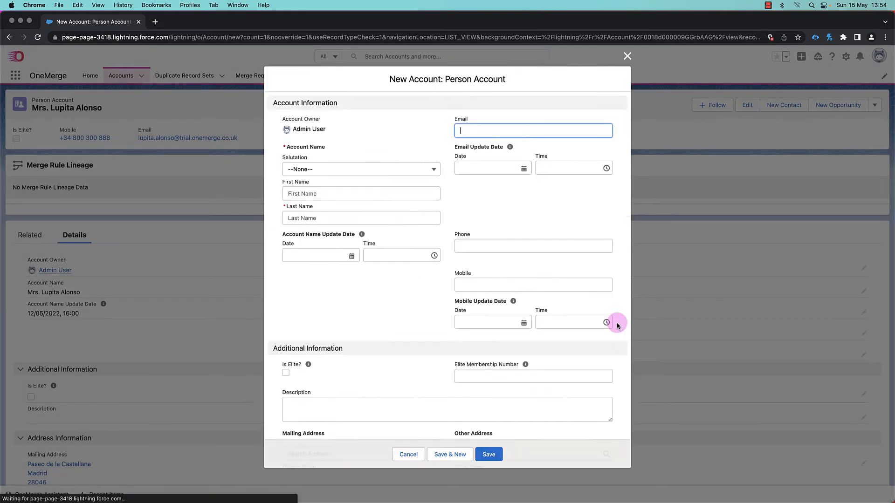
- Fill in the new person account's first name, last name and mobile number in capitals
left_click(303, 193)
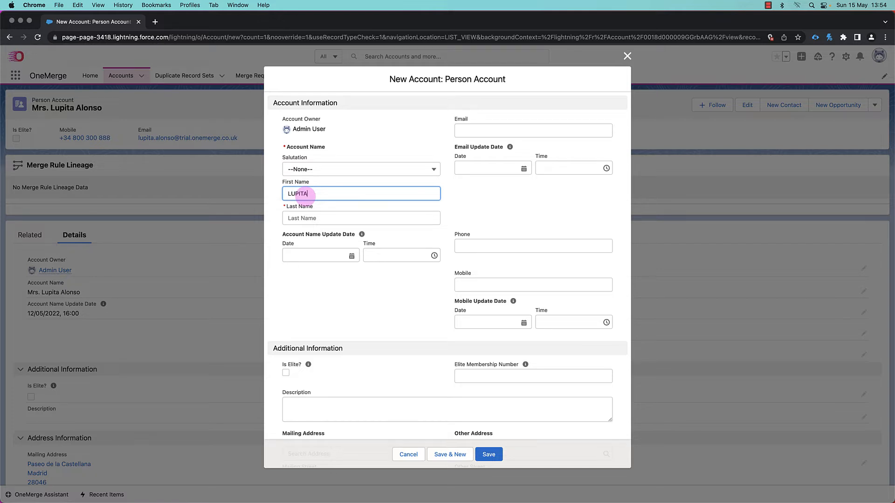
key("Tab")
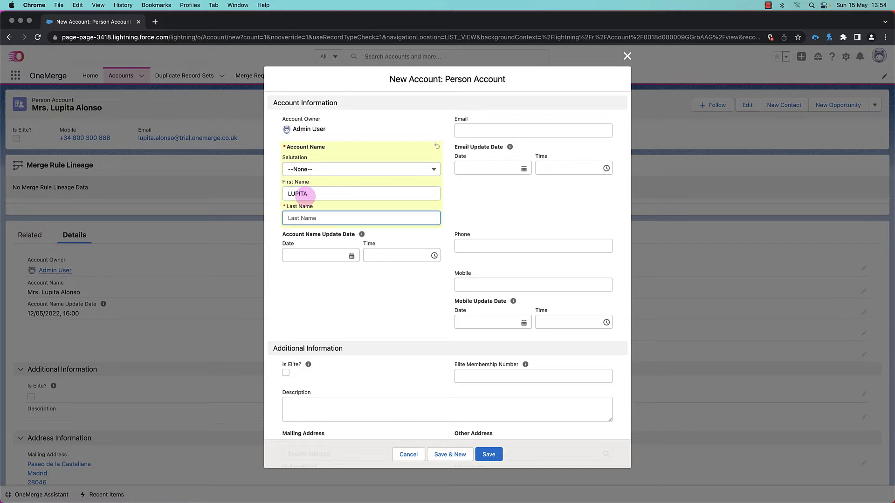
left_click(473, 284)
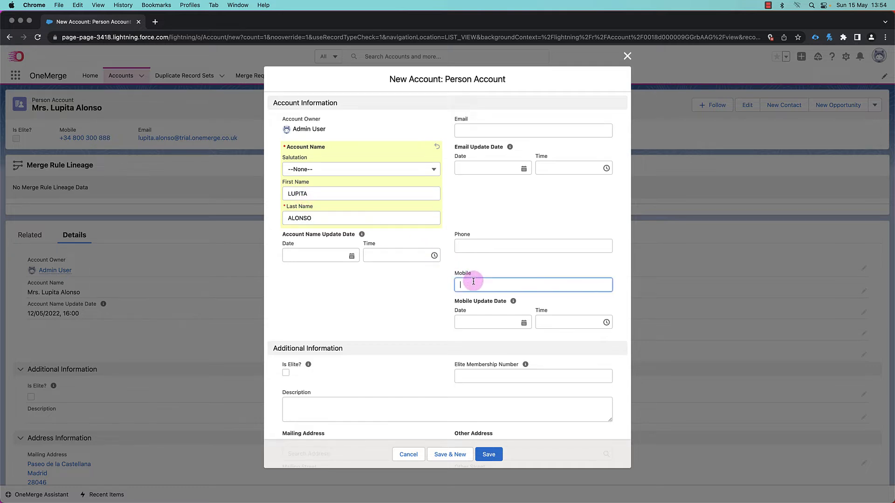
- Paste the contact's e-mail address into the Email field and save the new person account
left_click(473, 130)
key("super+v")
left_click(506, 203)
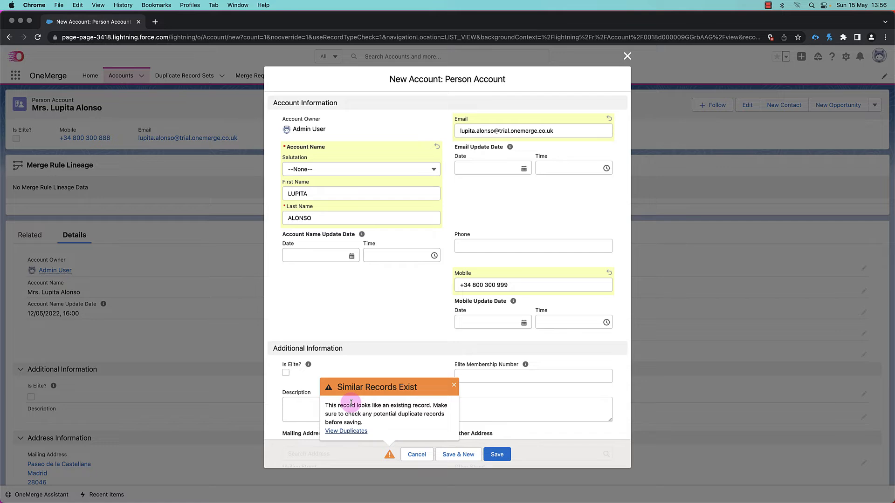
left_click(502, 459)
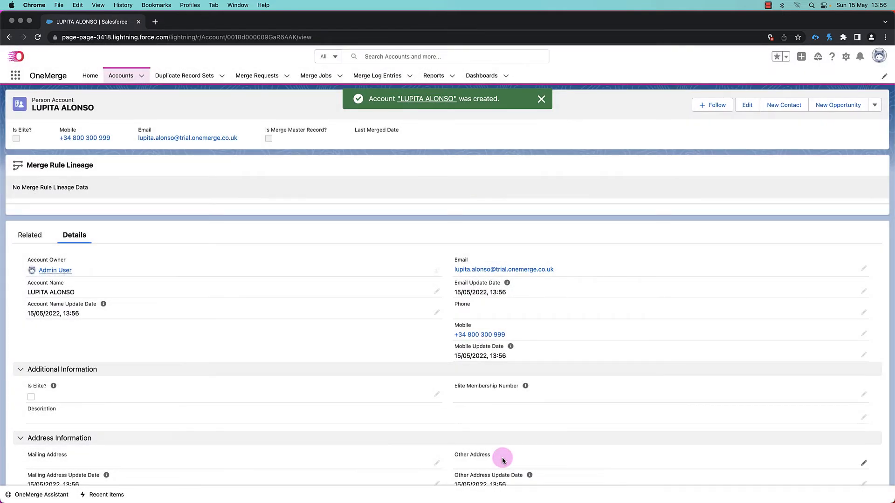
- Open the merge request created today from the Merge Requests list
left_click(258, 77)
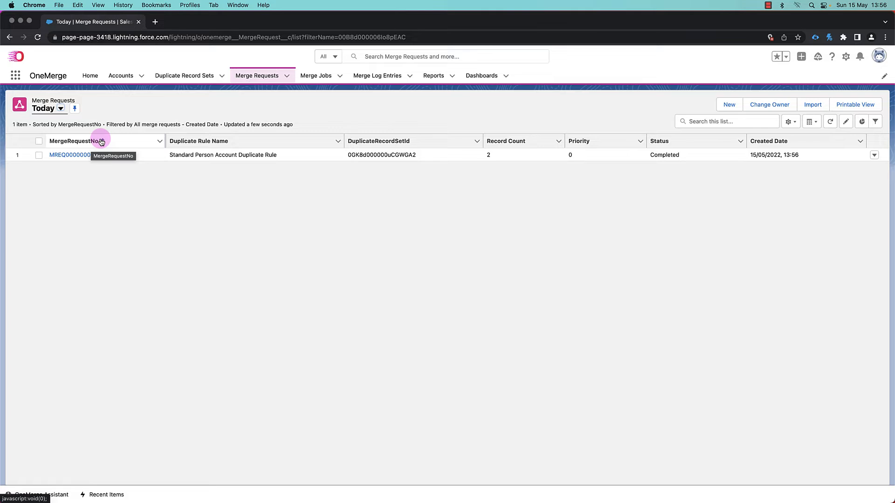
left_click(80, 155)
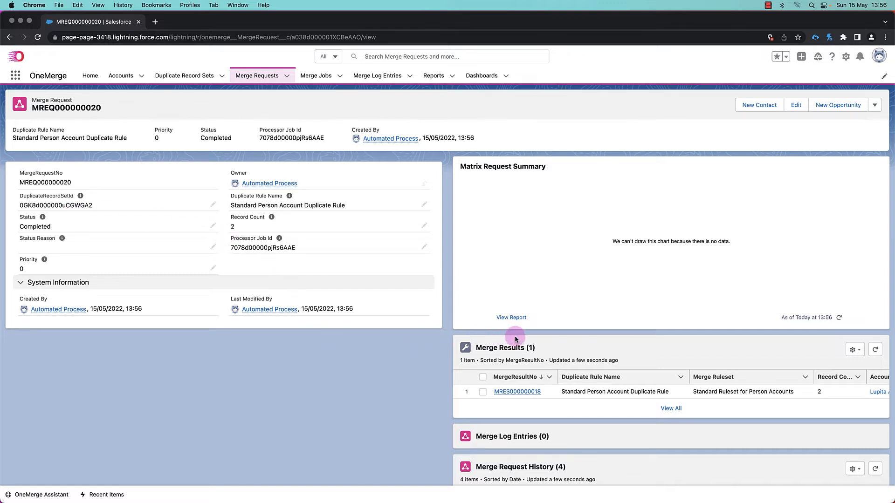
- Open merge result MRES000000018 and review its Merge Result Analysis section
mouse_move(521, 393)
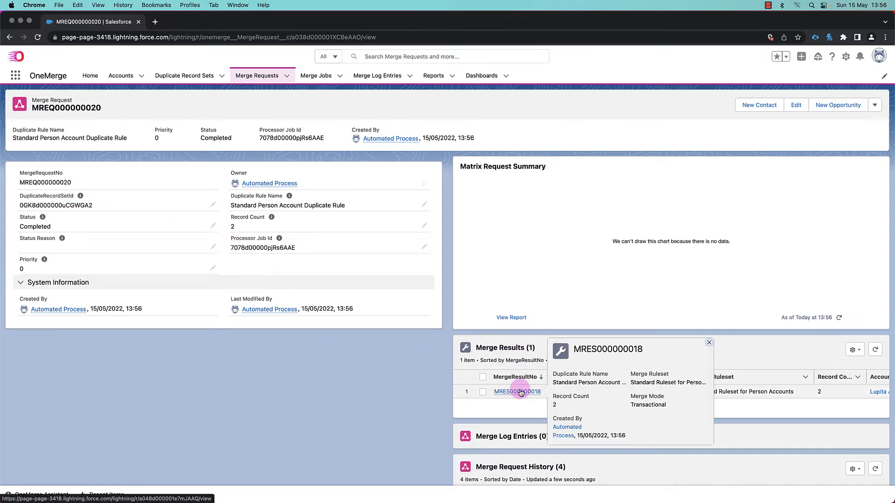
left_click(521, 392)
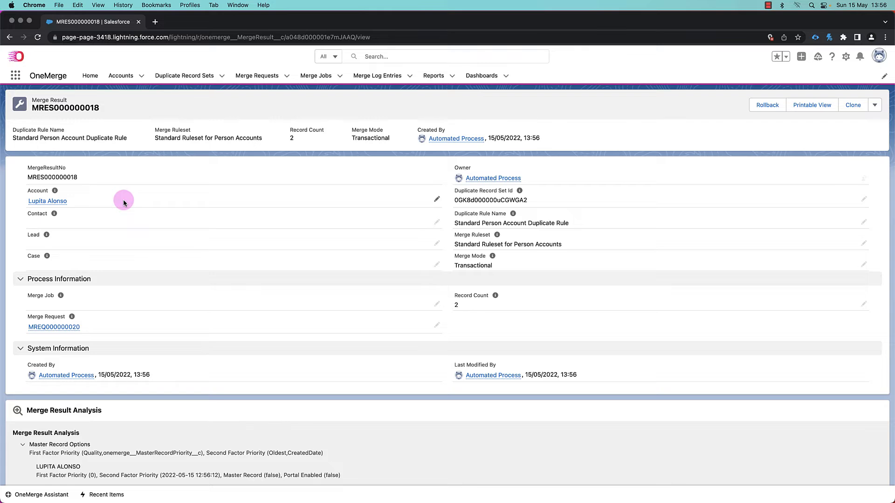
scroll(225, 290, "down", 3)
scroll(225, 290, "down", 3)
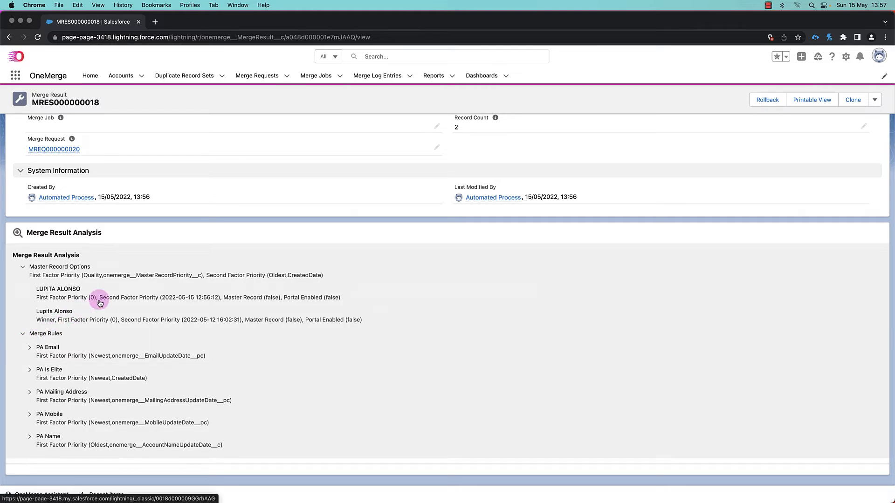
scroll(154, 269, "up", 5)
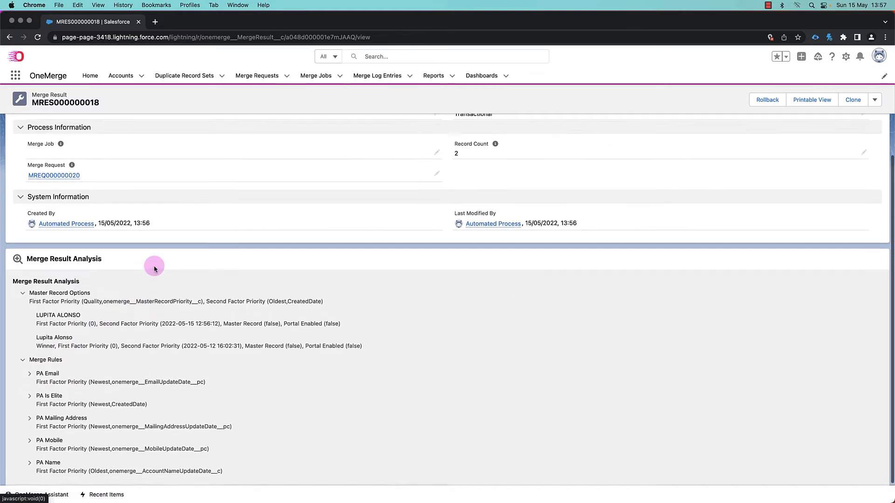
scroll(154, 266, "up", 2)
left_click(39, 202)
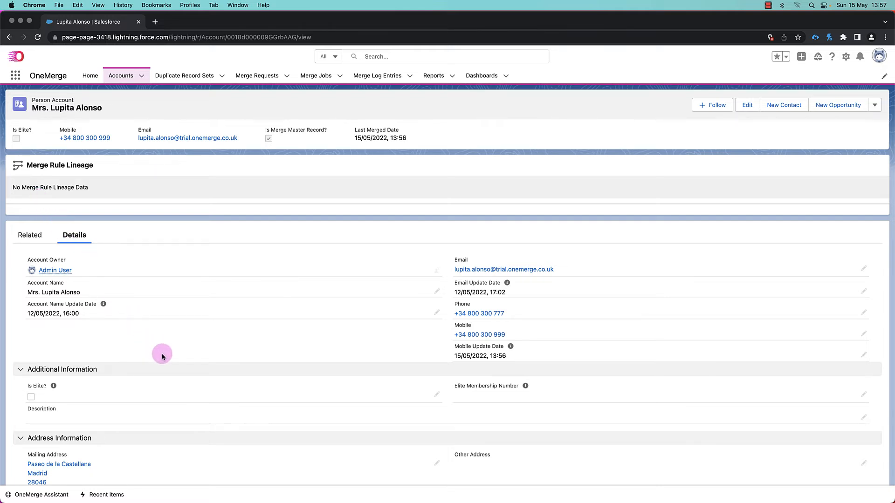
- Reload the account page and expand the PA Mobile merge rule lineage with both its record entries
scroll(190, 400, "down", 1)
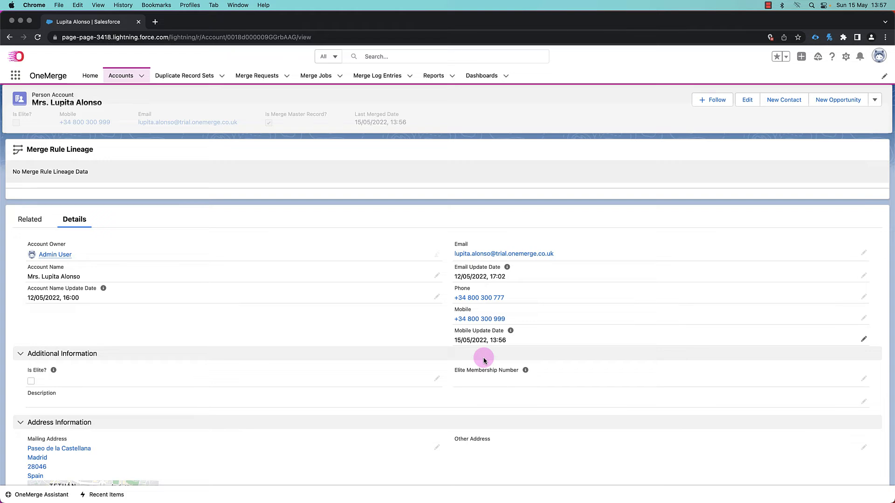
scroll(484, 358, "up", 1)
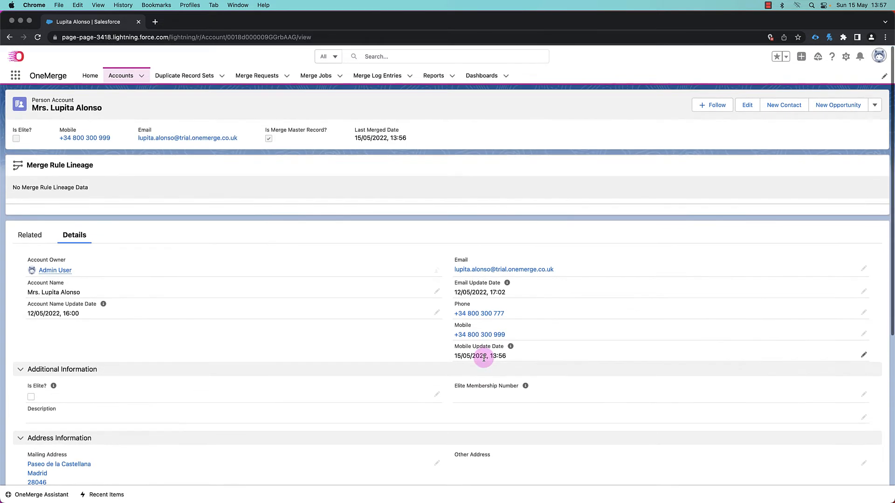
key("super+r")
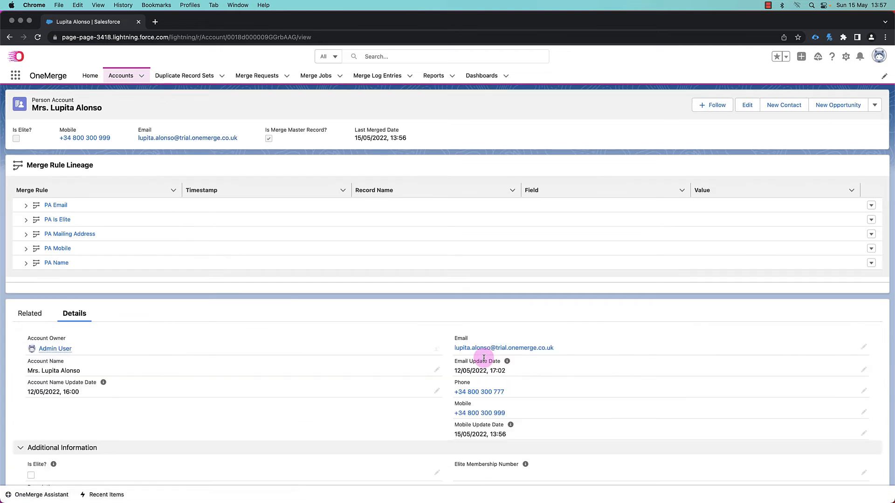
left_click(25, 248)
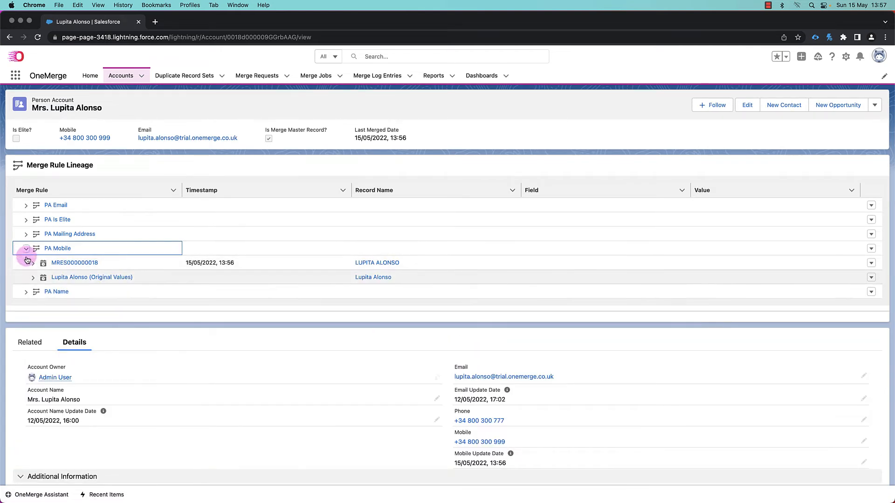
left_click(32, 277)
left_click(33, 264)
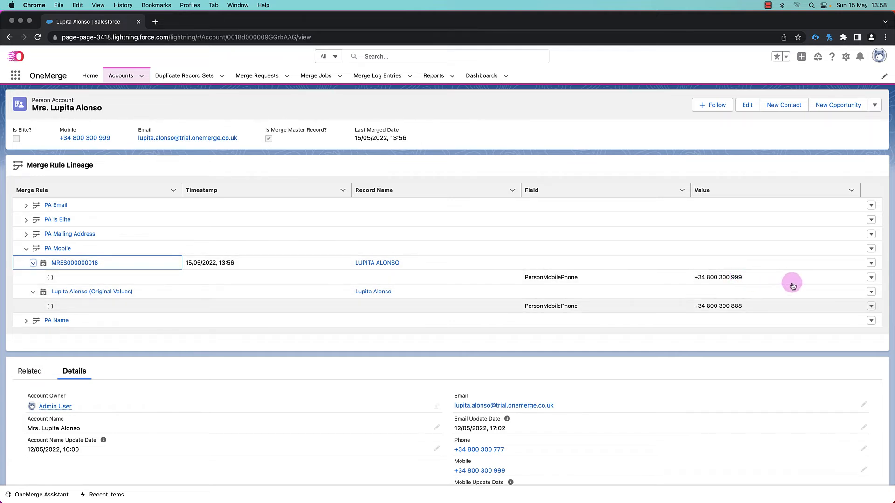
- Check the lineage row's actions, then open merge result MRES000000018 from the PA Mobile lineage
left_click(872, 292)
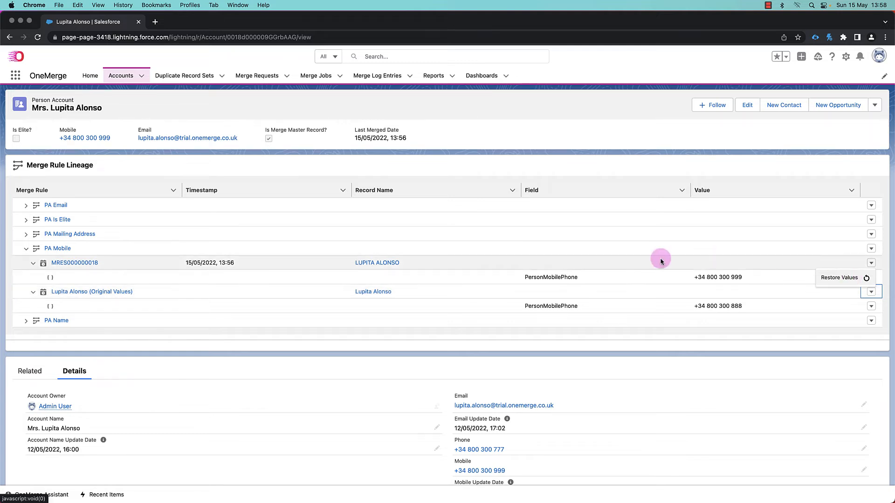
left_click(74, 264)
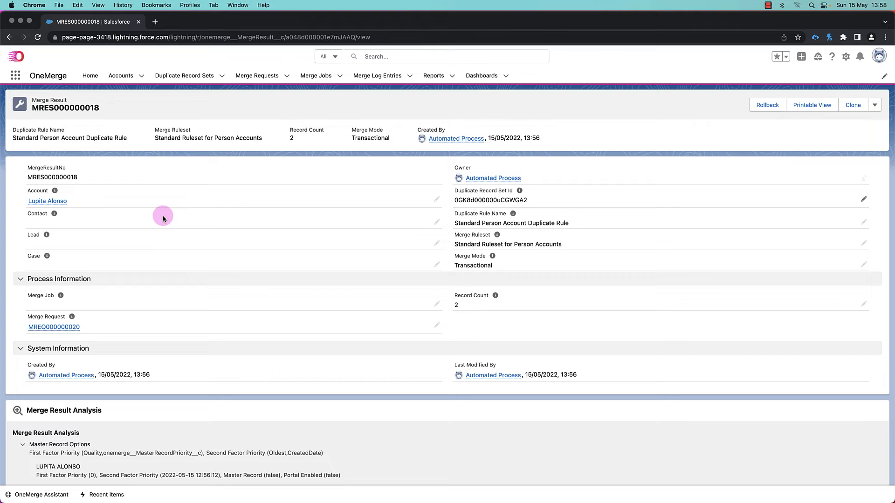
- Review the merge result's actions and open its Rollback dialog, closing it without rolling back
left_click(876, 105)
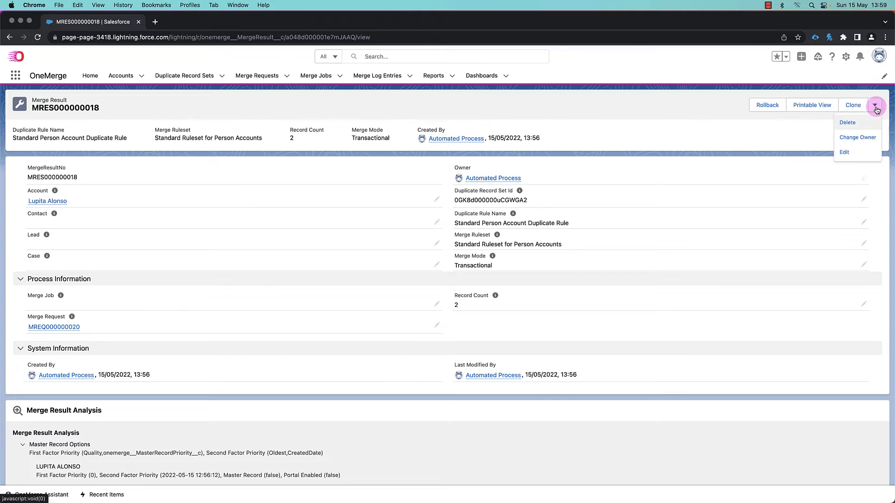
left_click(767, 105)
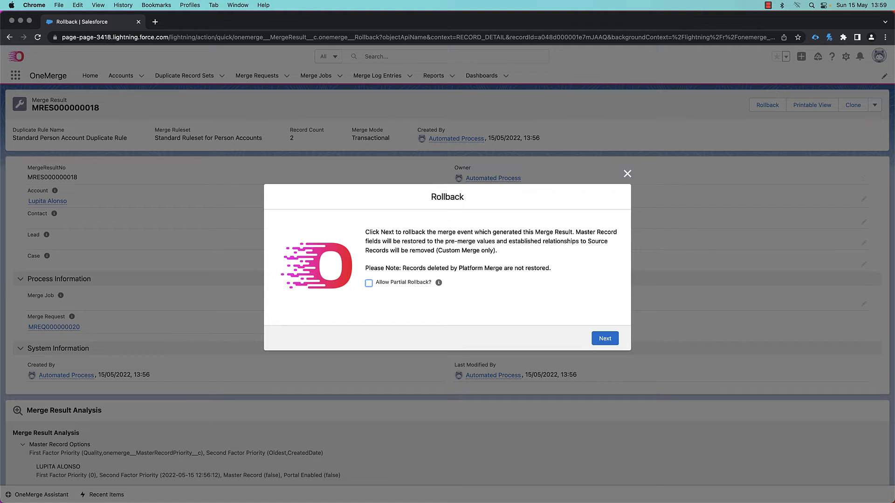
left_click(628, 174)
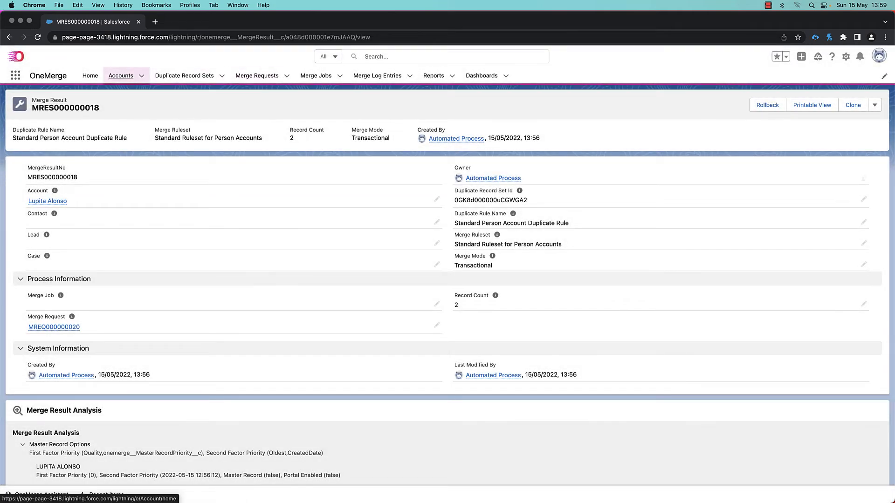
left_click(121, 76)
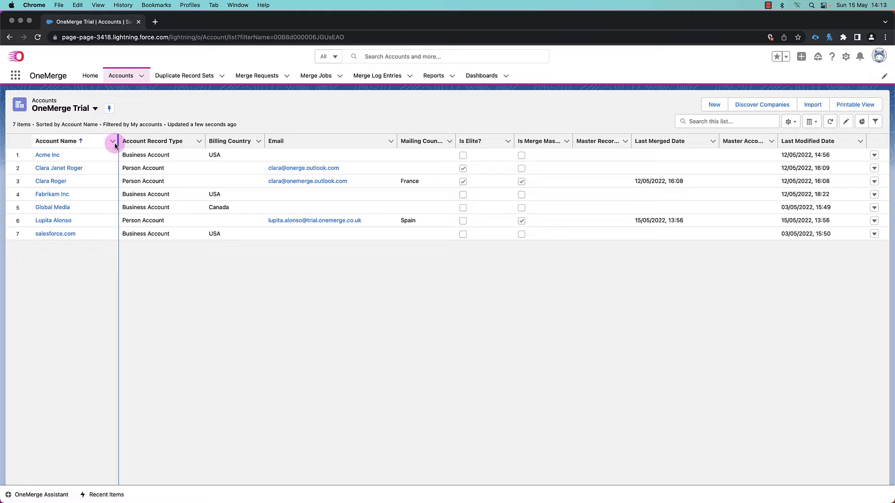
left_click(53, 221)
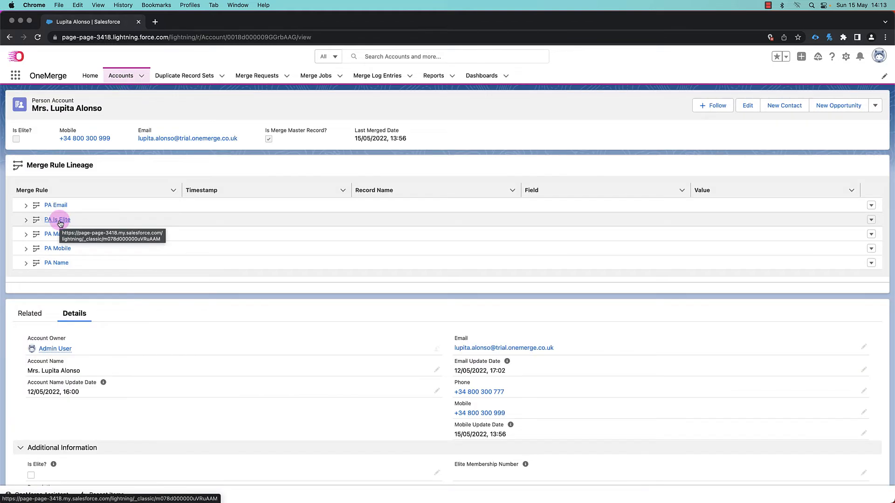
scroll(169, 238, "down", 3)
scroll(171, 243, "down", 1)
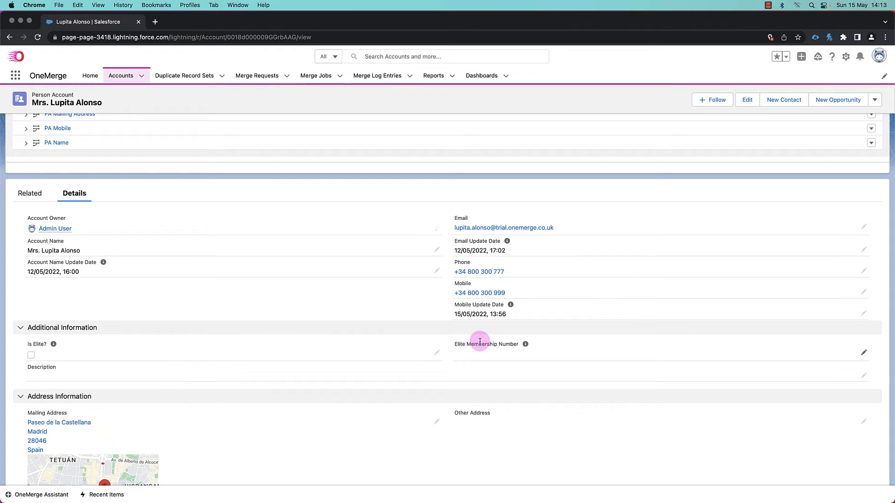
scroll(300, 321, "up", 3)
scroll(303, 323, "up", 2)
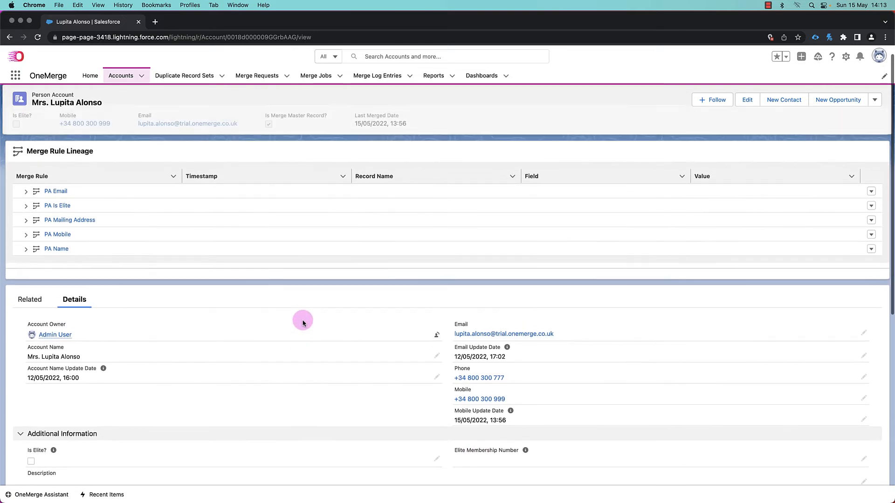
scroll(303, 322, "up", 1)
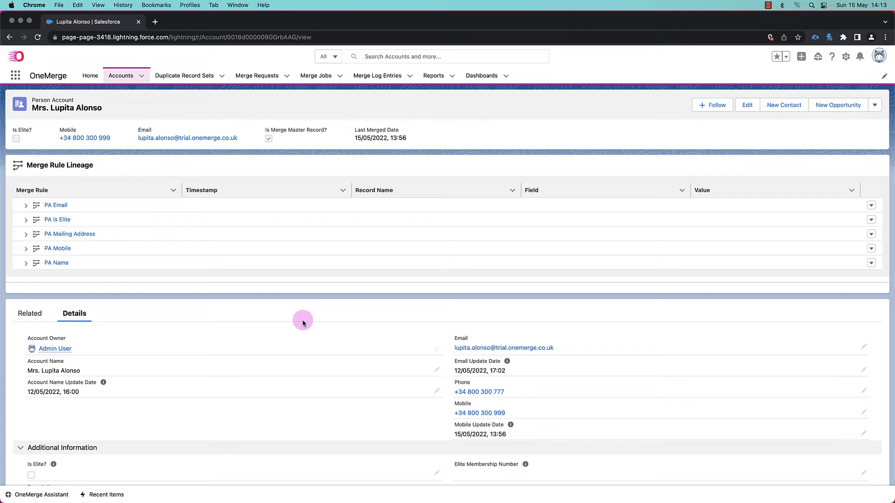
- Start a new Person Account, tick Is Elite and enter an elite membership number
left_click(141, 76)
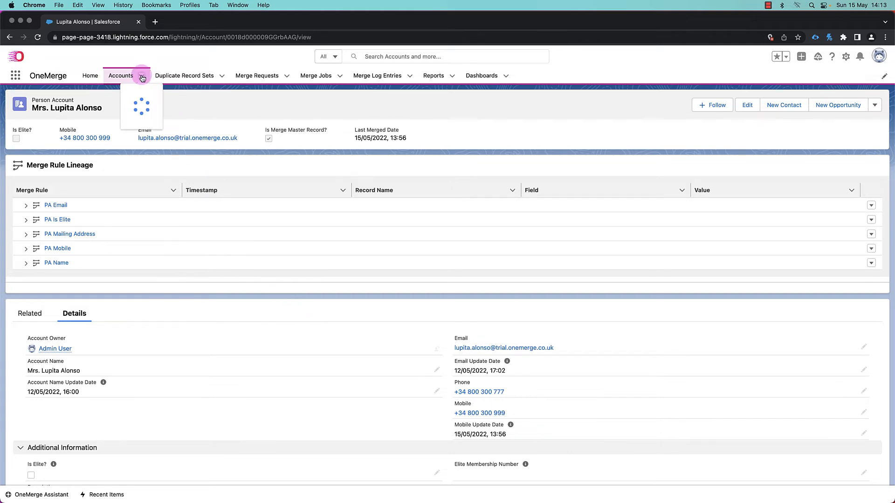
left_click(133, 92)
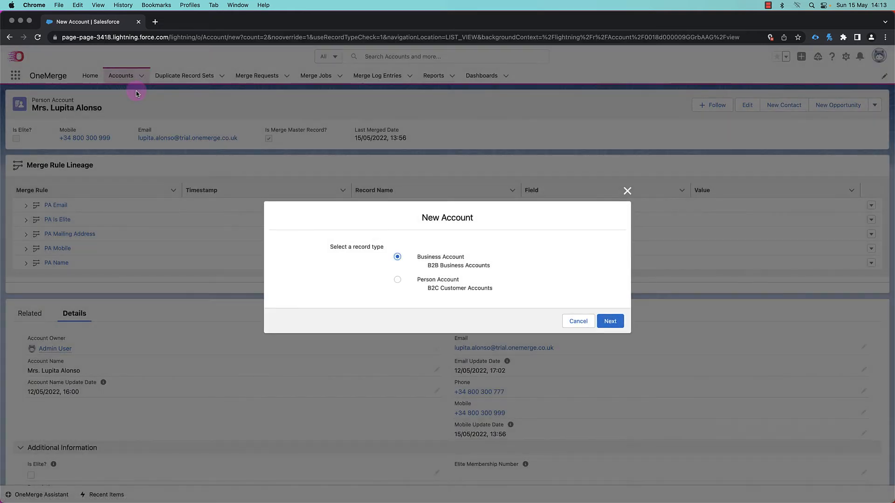
left_click(446, 279)
left_click(616, 322)
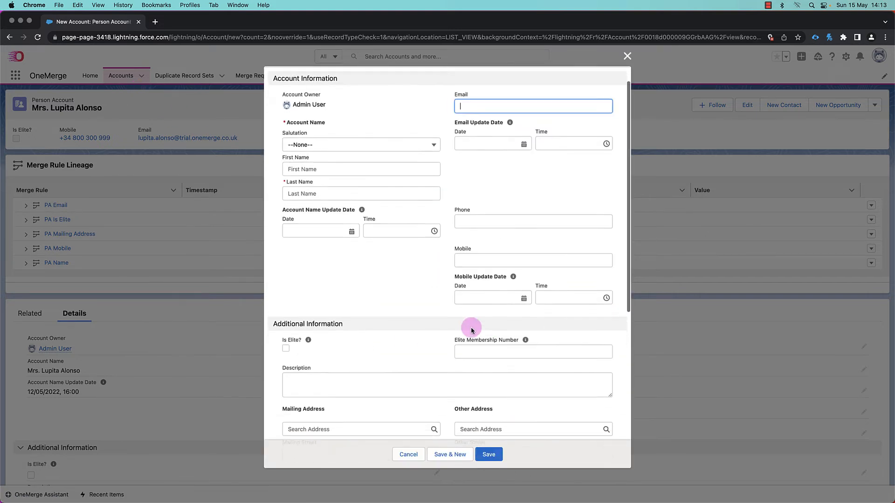
left_click(286, 340)
left_click(494, 338)
type("1001001")
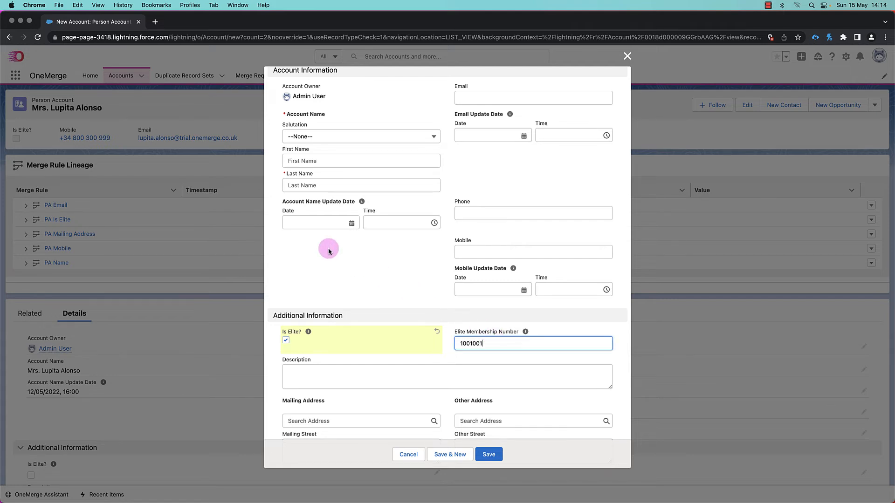
- Fill in the new person account's first name, last name and mobile number in lowercase
scroll(329, 252, "up", 2)
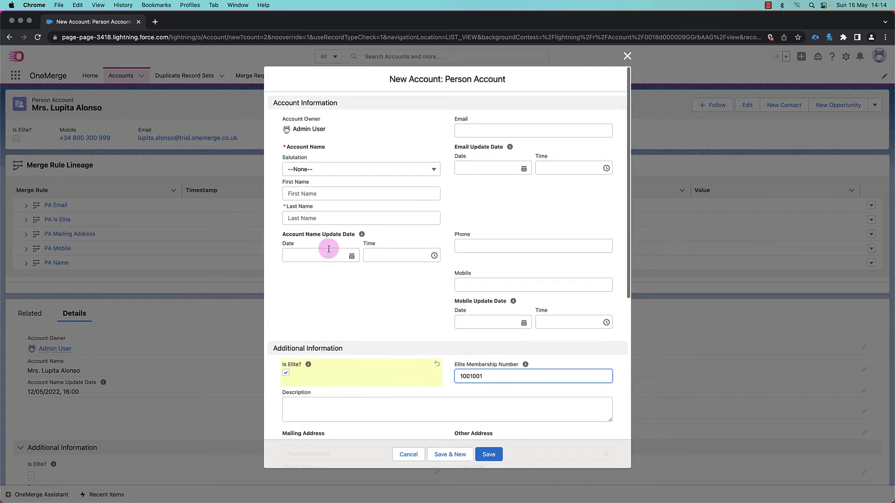
left_click(301, 193)
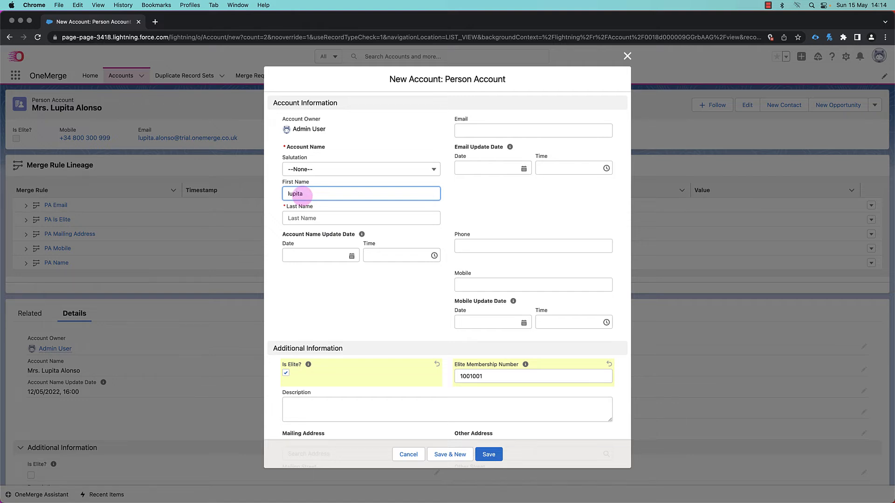
key("Tab")
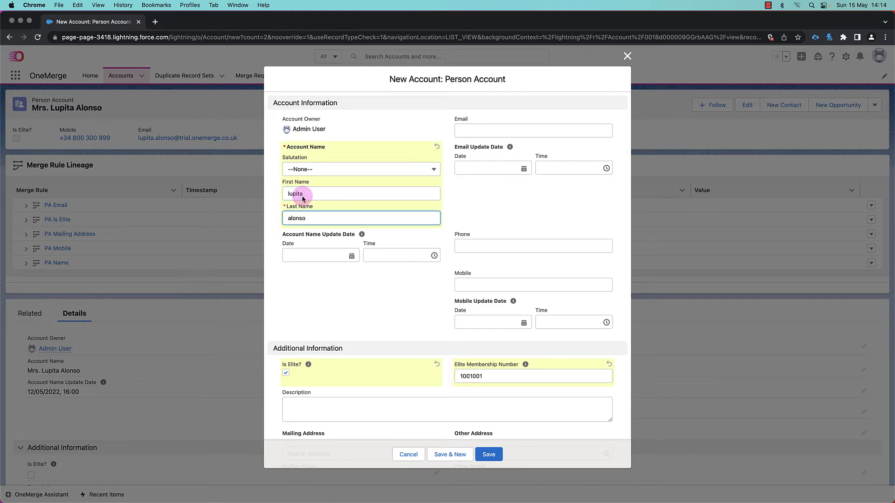
left_click(474, 285)
- Paste the contact's e-mail address into the Email field and save the new person account
left_click(481, 129)
key("super+v")
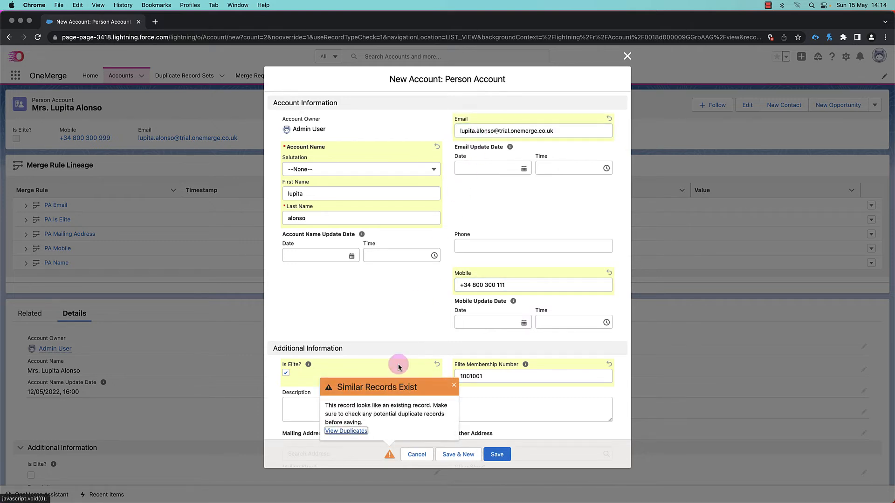
left_click(496, 455)
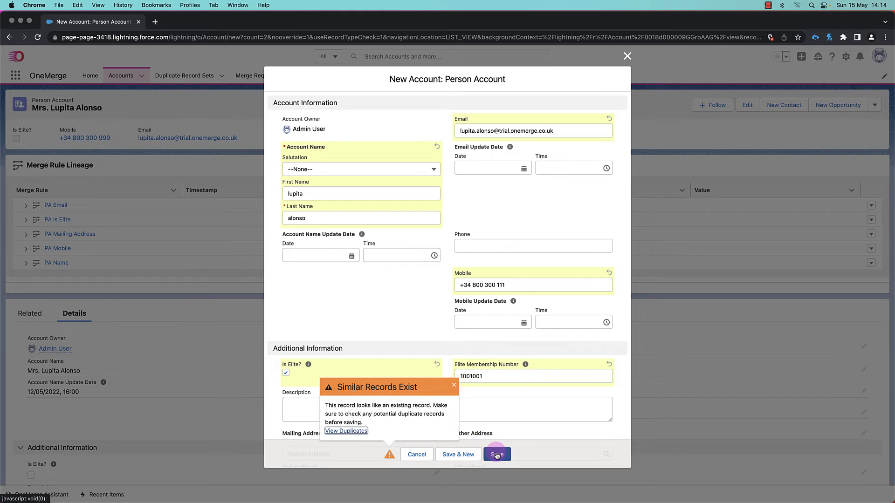
left_click(497, 455)
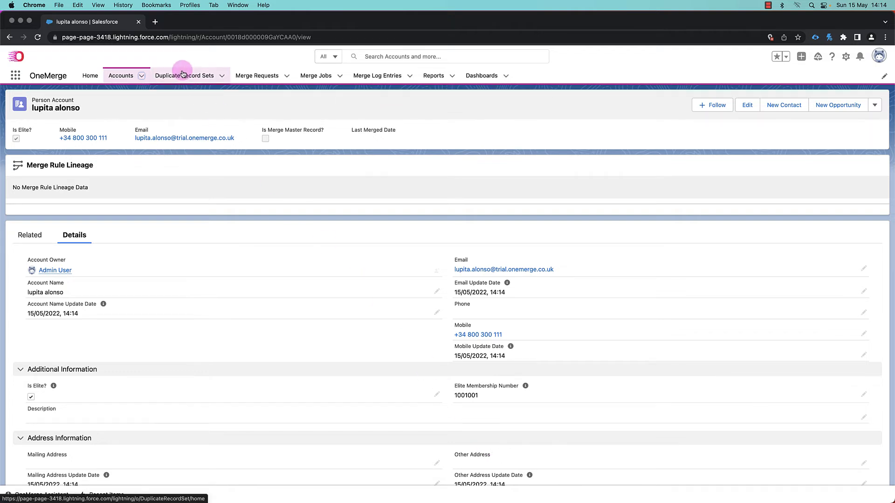
left_click(124, 77)
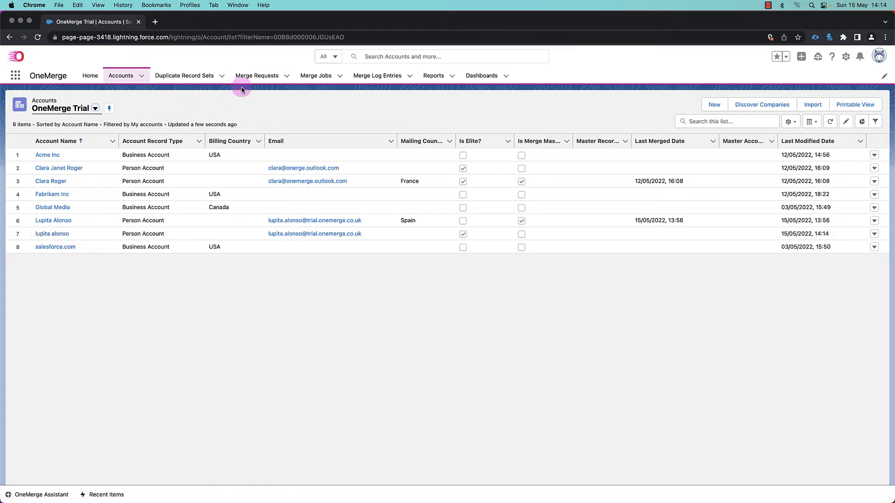
left_click(187, 77)
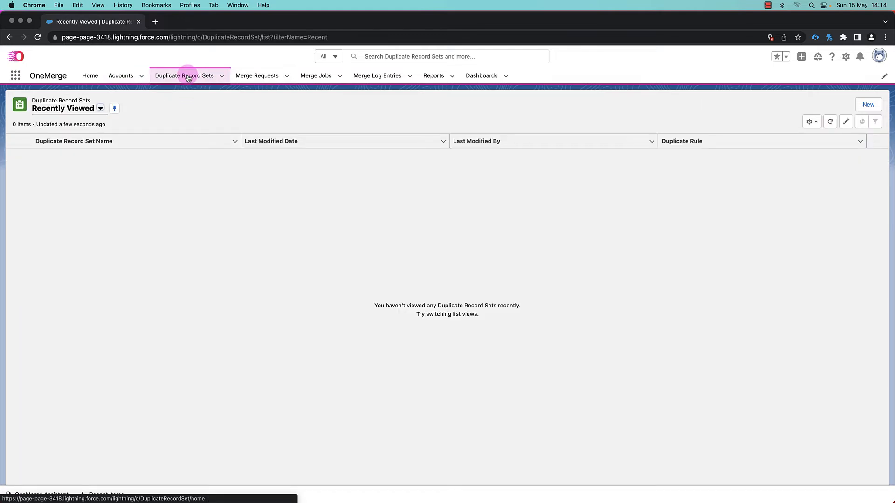
left_click(99, 108)
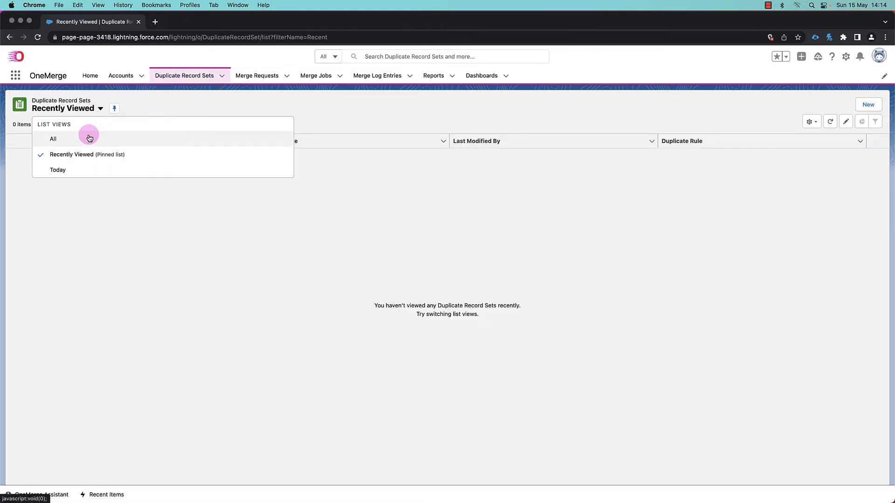
left_click(88, 138)
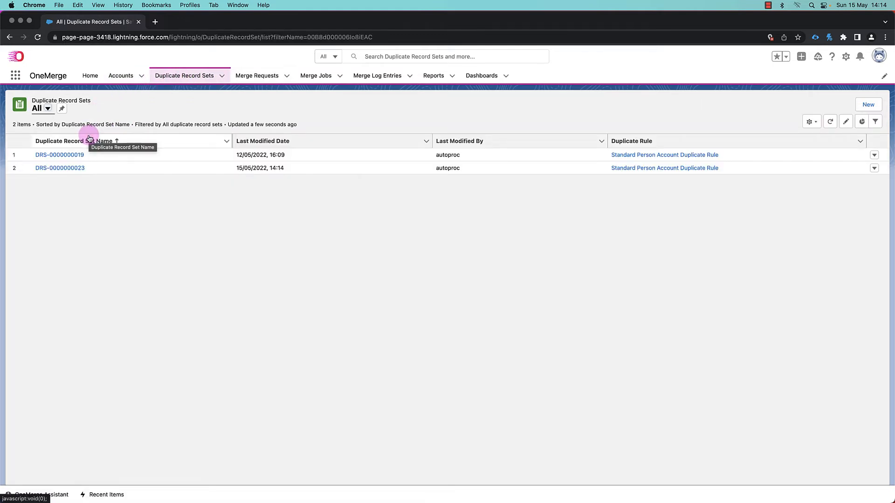
left_click(63, 169)
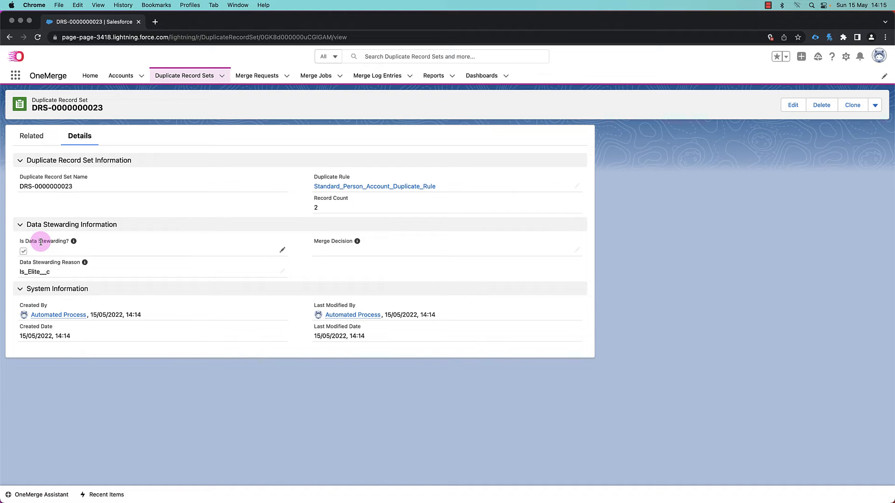
- Review the duplicate record items in the set, then return to its details
mouse_move(41, 245)
left_click(34, 137)
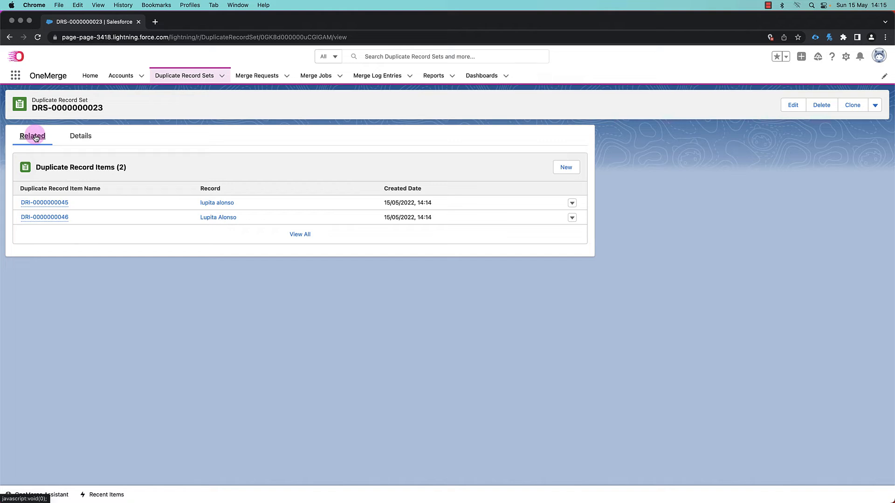
left_click(80, 137)
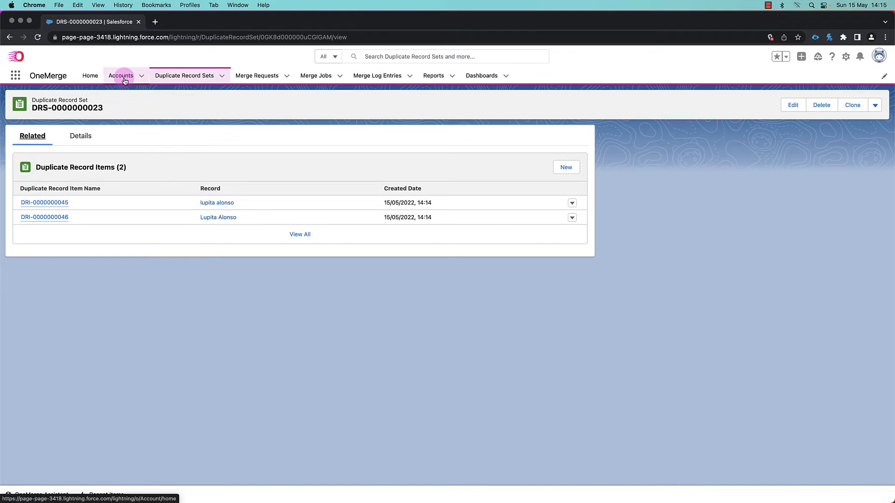
left_click(81, 137)
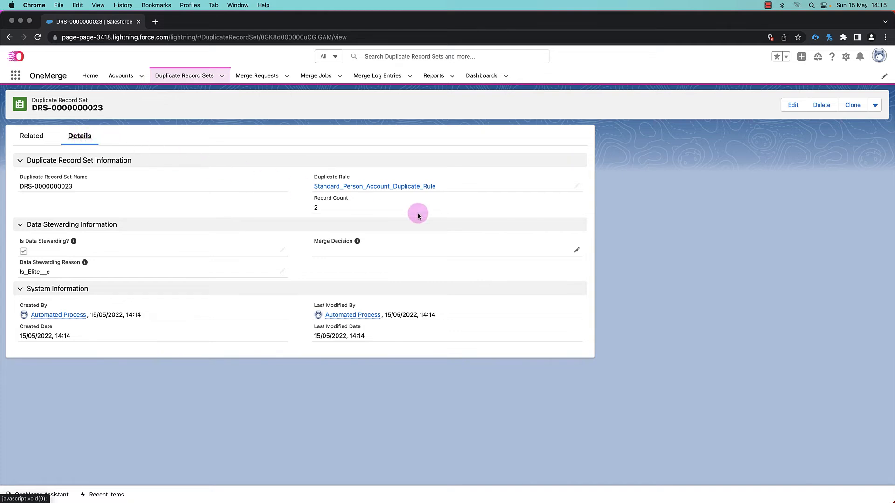
- Set the duplicate record set's Merge Decision to Accepted and save
left_click(576, 252)
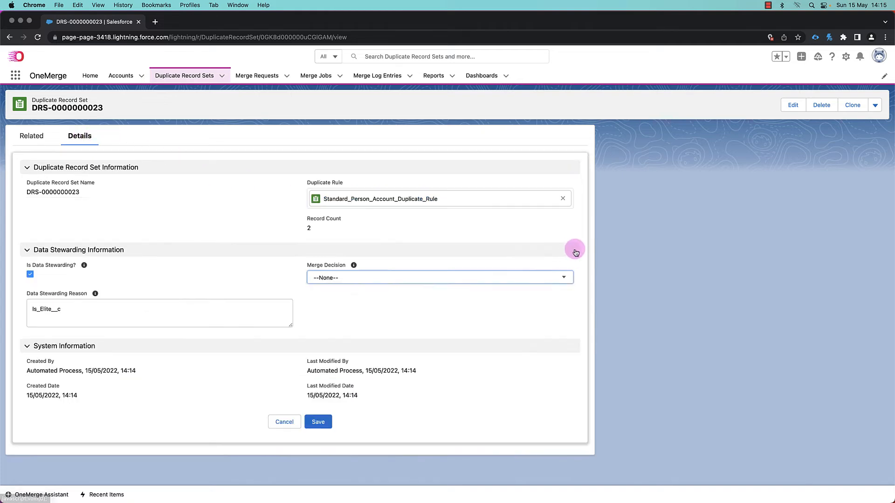
left_click(363, 282)
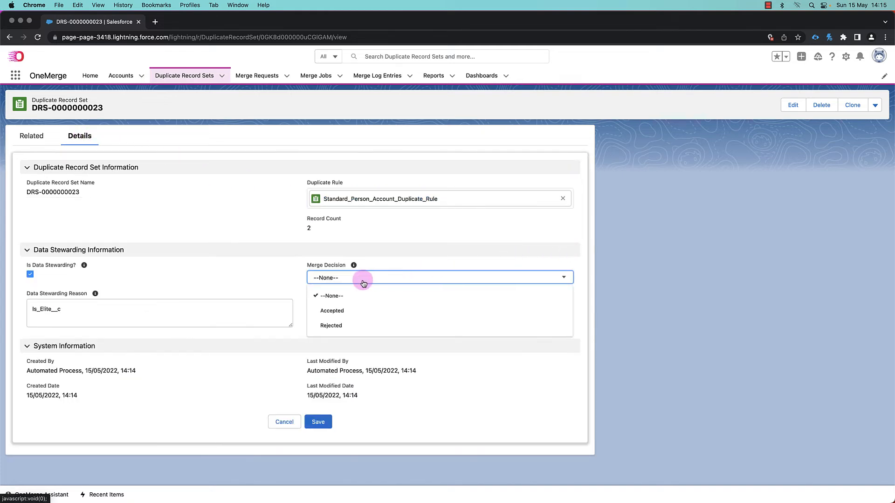
left_click(361, 309)
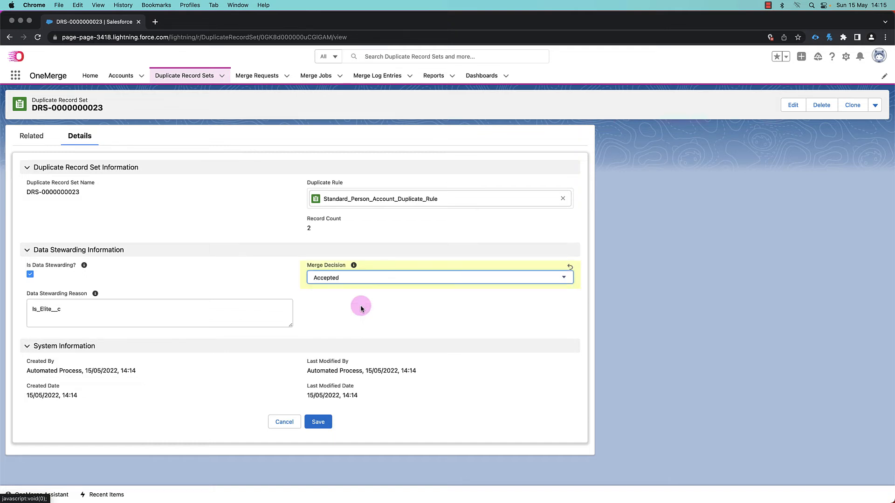
left_click(317, 427)
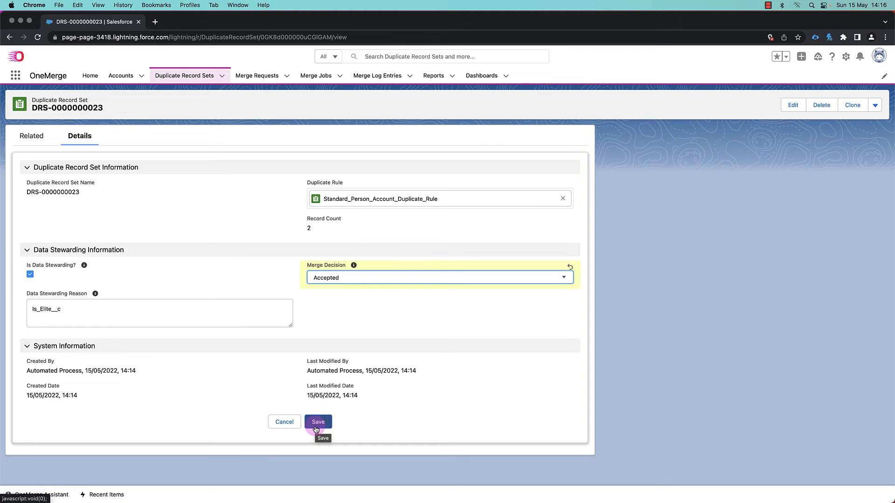
left_click(317, 422)
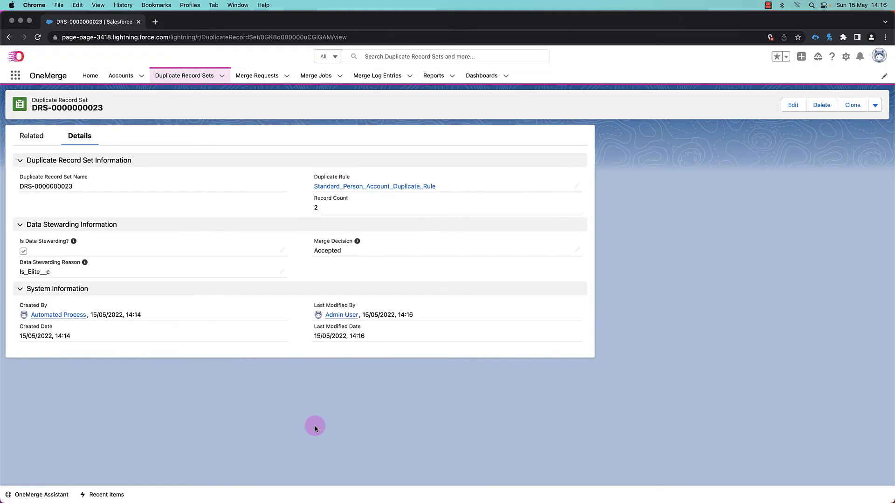
- Check today's merge requests, then open the merged elite person account and review its details
left_click(260, 76)
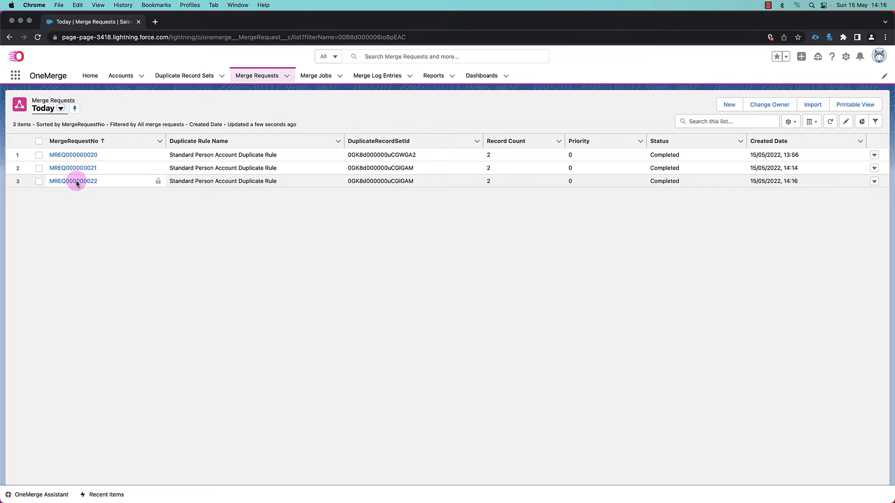
left_click(117, 79)
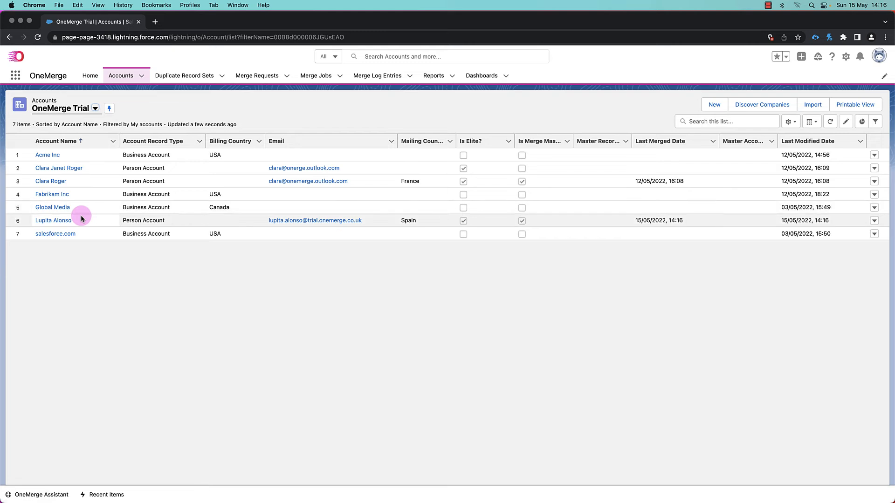
left_click(68, 220)
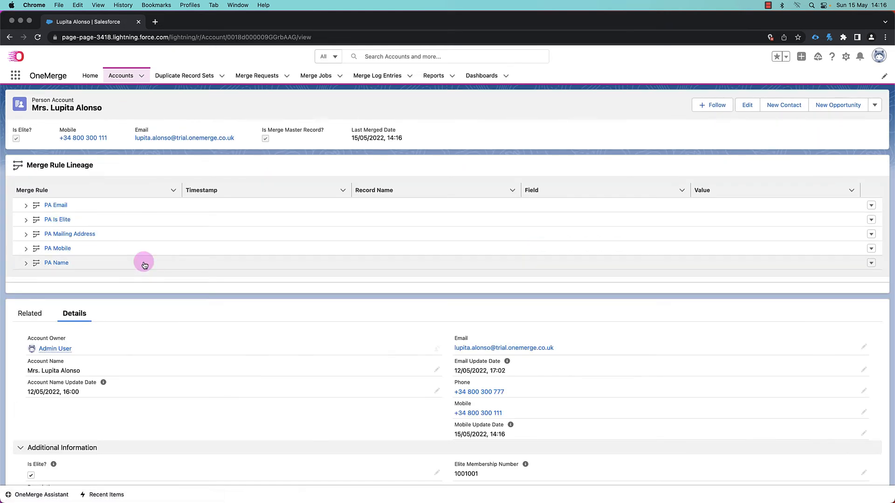
scroll(144, 261, "down", 3)
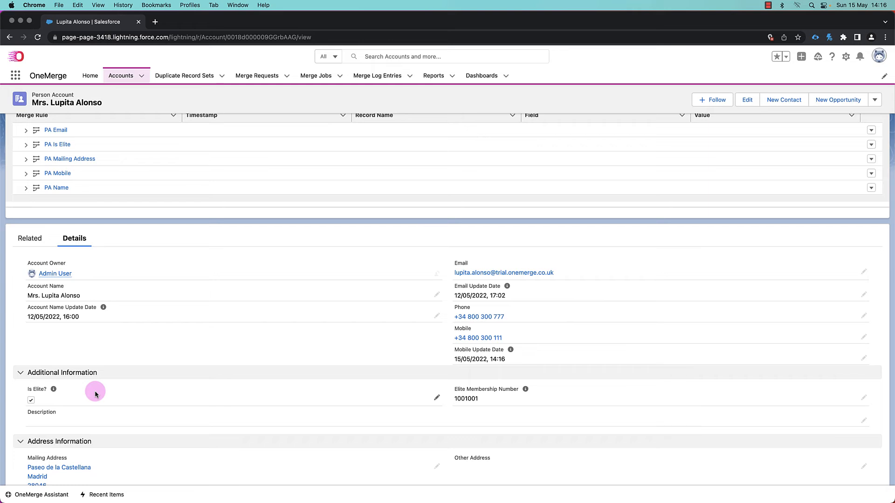
scroll(95, 392, "down", 1)
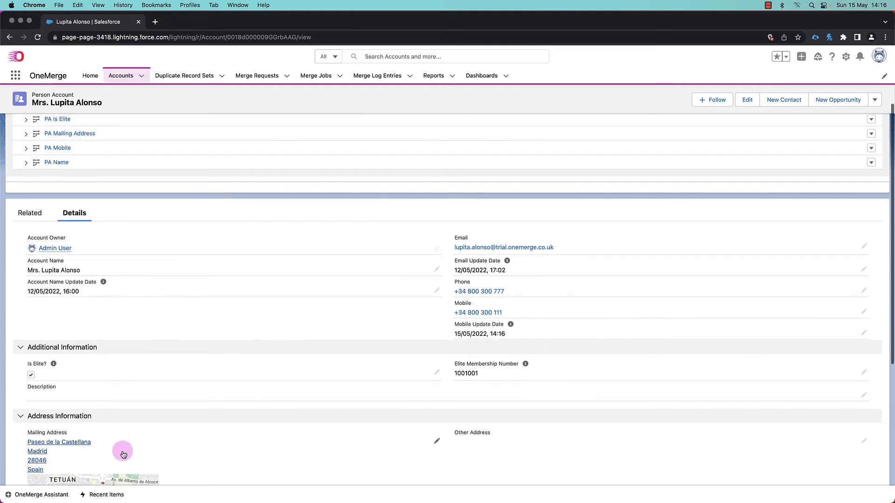
scroll(123, 454, "up", 1)
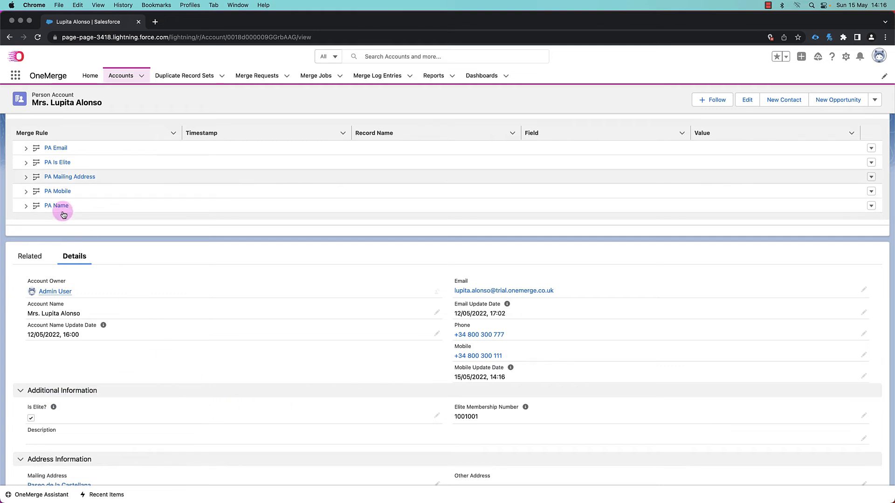
- Expand the PA Is Elite merge rule lineage to inspect both merge results, then collapse it
left_click(27, 163)
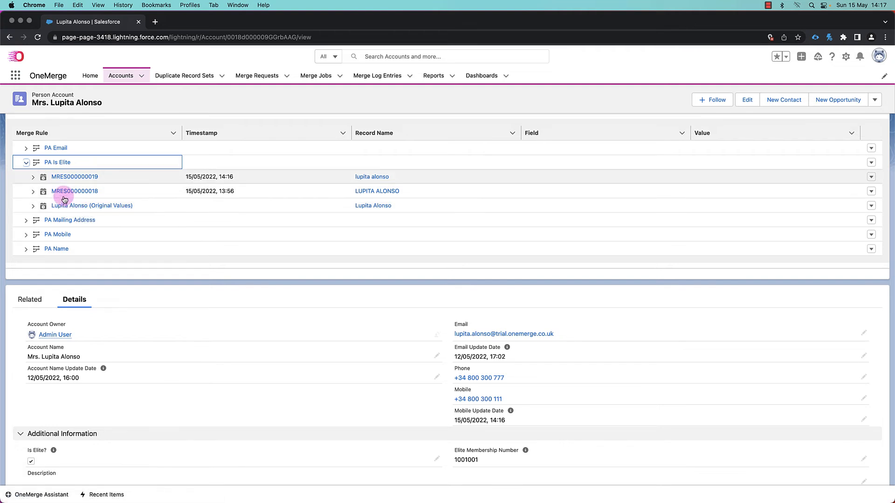
left_click(32, 178)
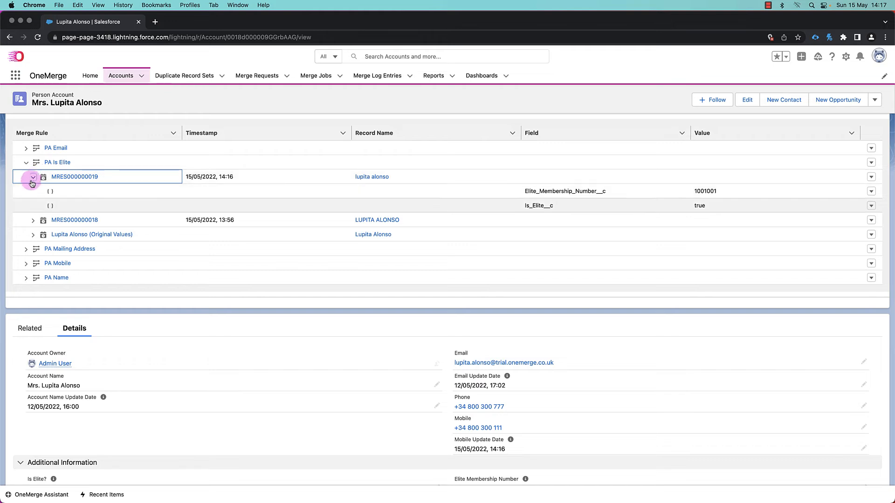
left_click(32, 221)
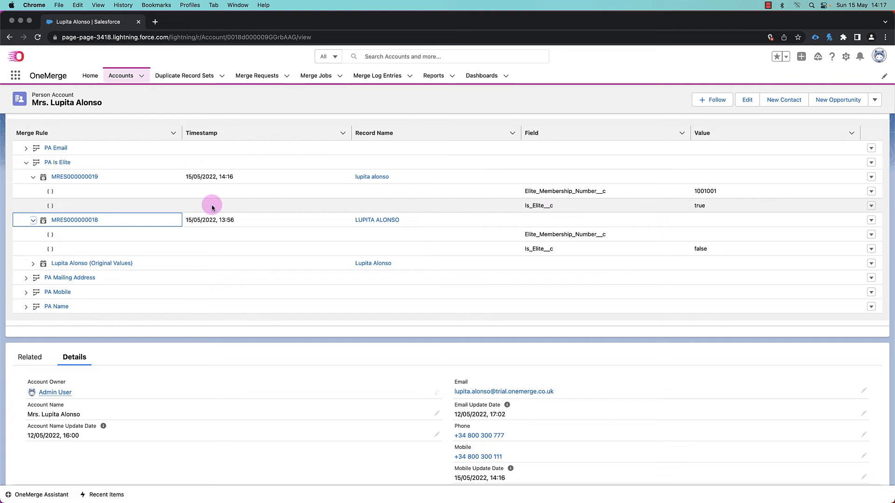
left_click(34, 177)
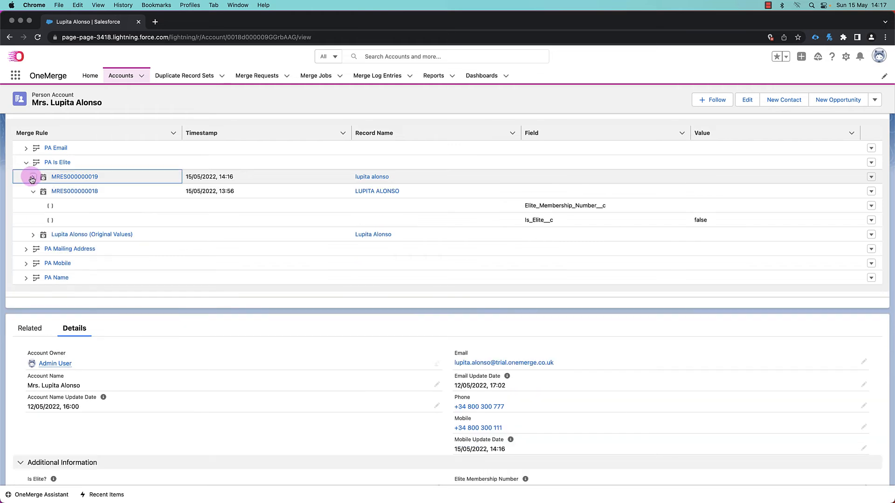
left_click(26, 163)
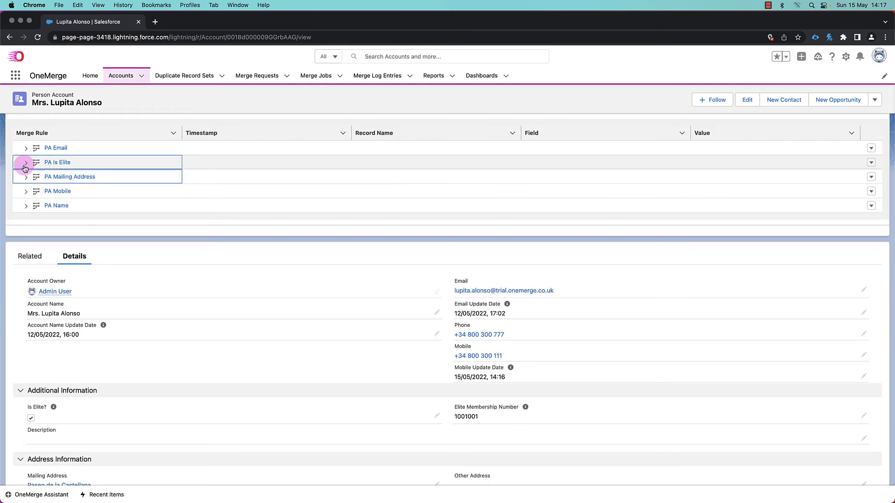
- Open the Standard Merge Ruleset for Accounts from the home dashboard and review its settings
left_click(123, 75)
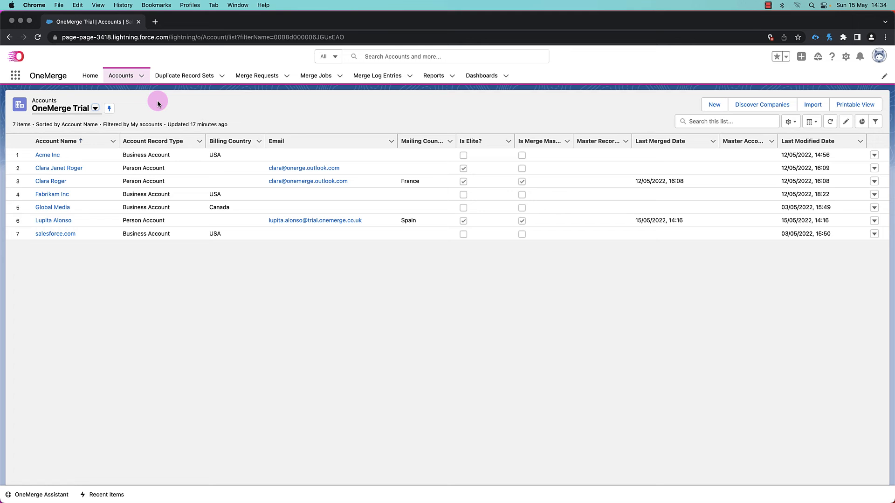
left_click(89, 76)
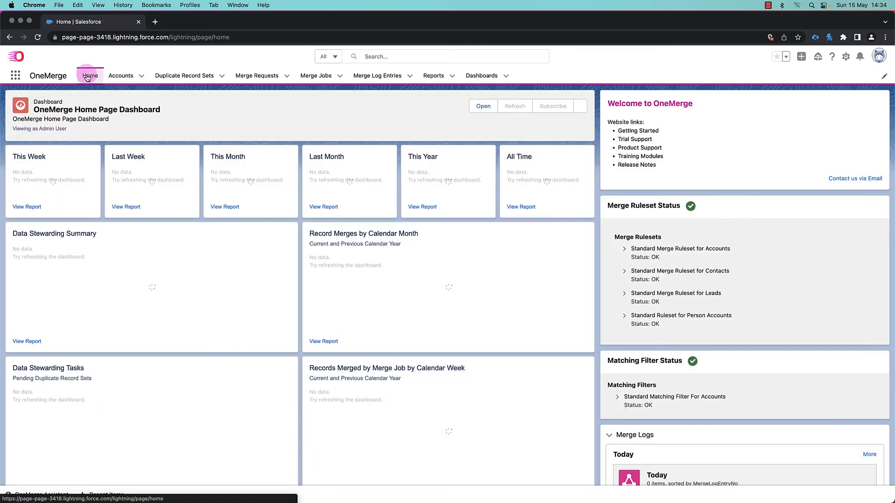
left_click(661, 250)
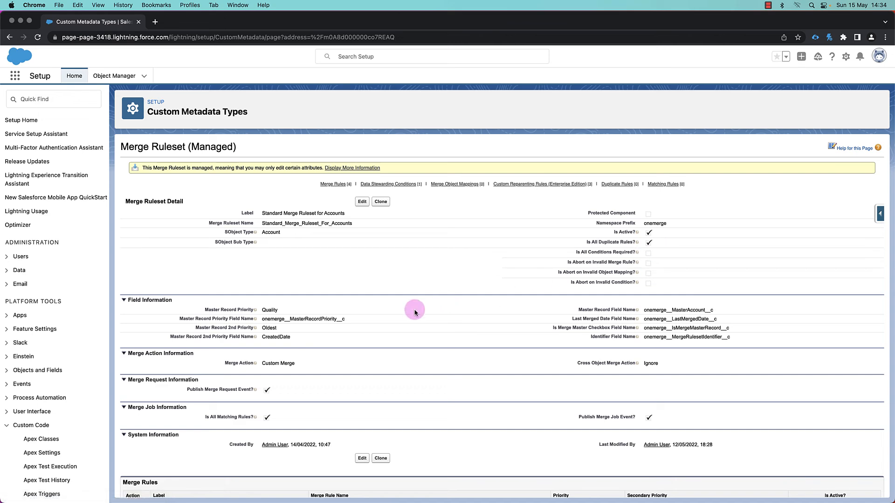
scroll(414, 350, "down", 3)
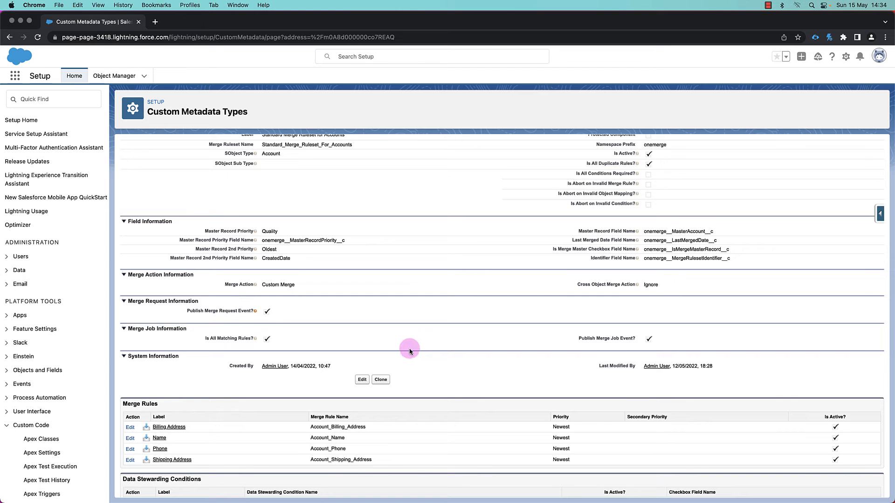
mouse_move(256, 287)
left_click_drag(644, 230, 714, 233)
scroll(713, 235, "up", 3)
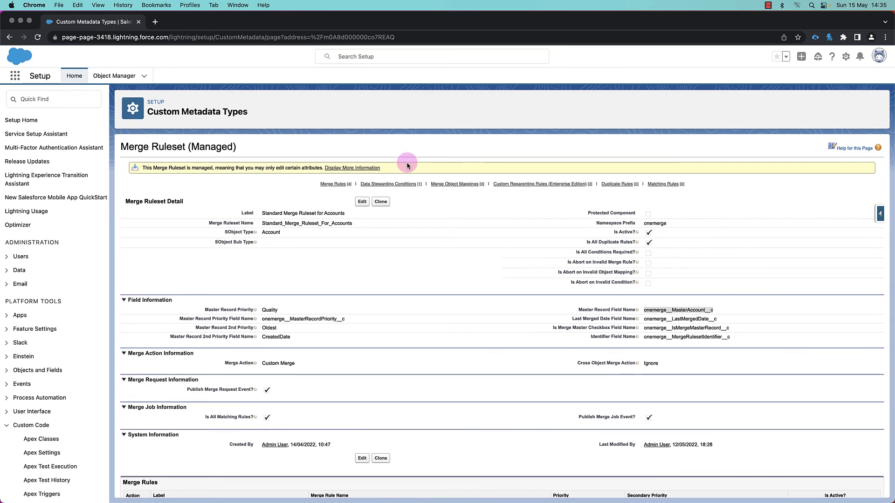
- Return to the OneMerge app and review the Fabrikam Inc business account's details
left_click(15, 76)
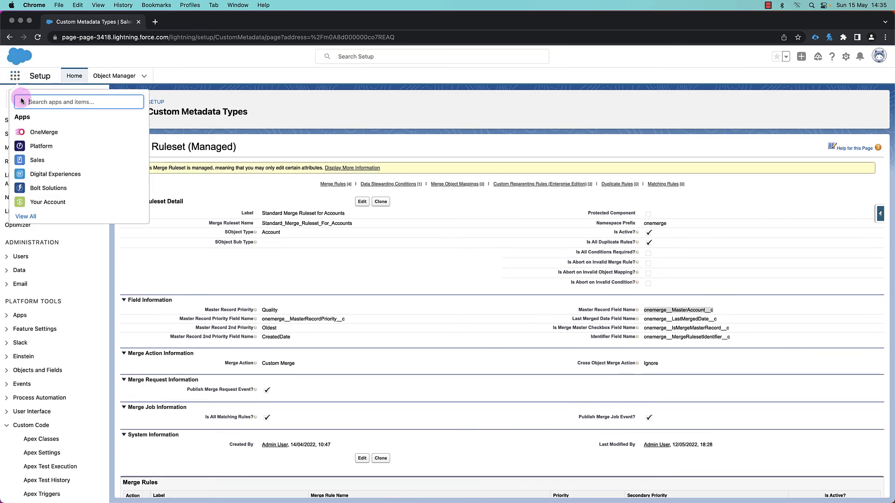
left_click(36, 133)
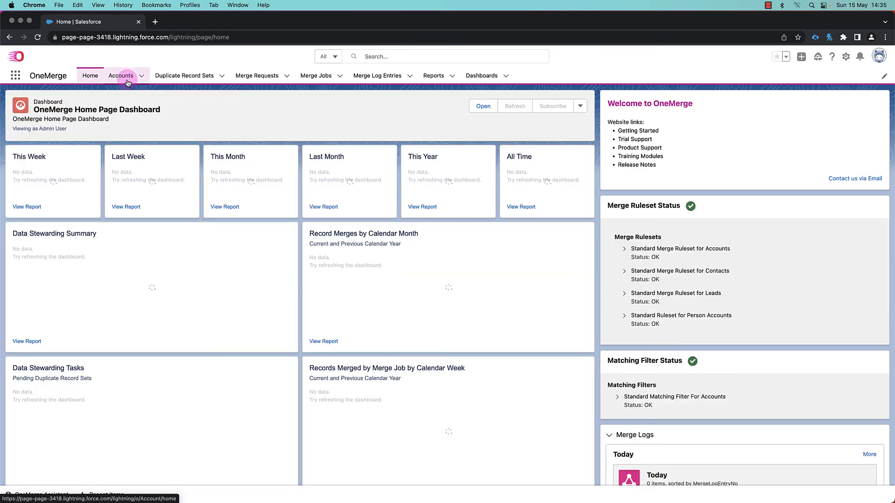
left_click(124, 76)
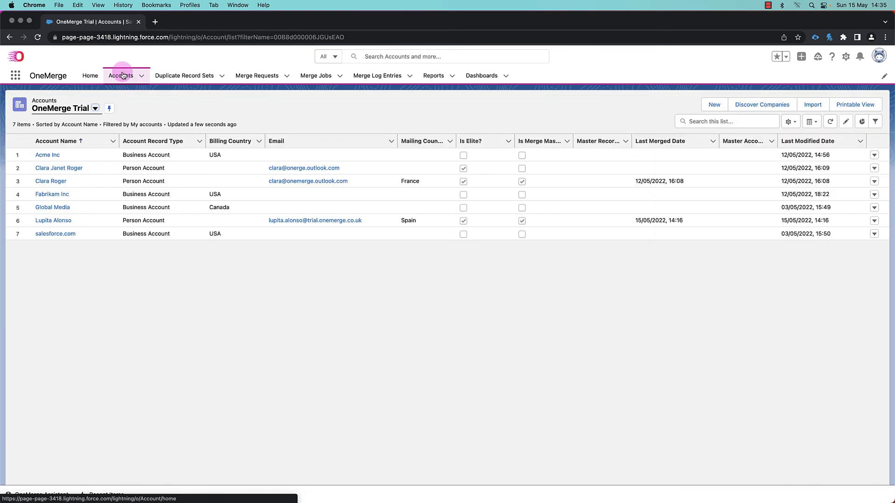
left_click(51, 194)
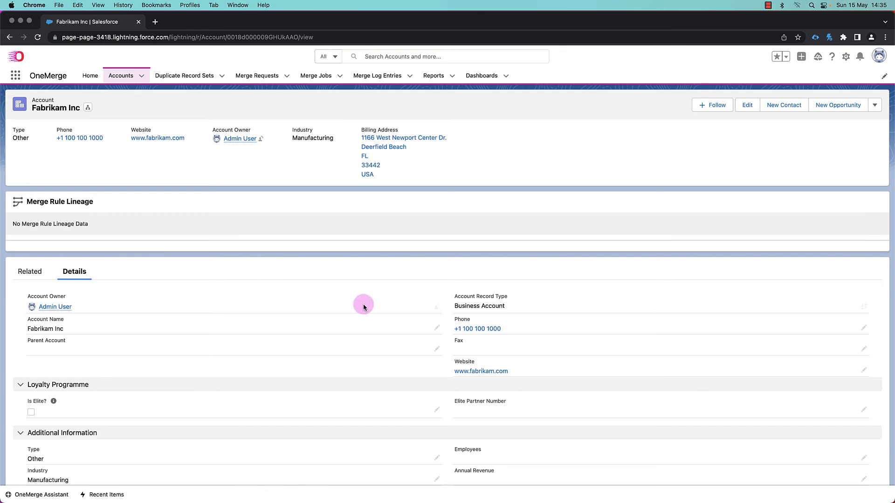
scroll(403, 310, "down", 5)
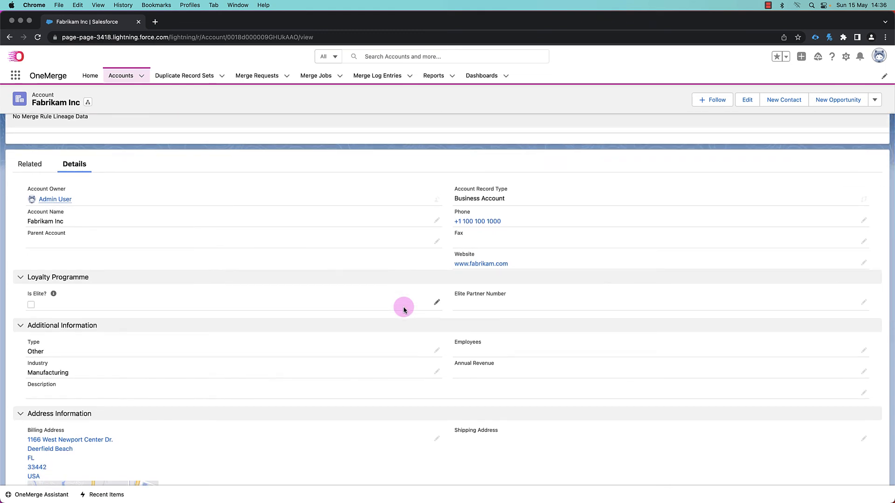
scroll(404, 310, "down", 10)
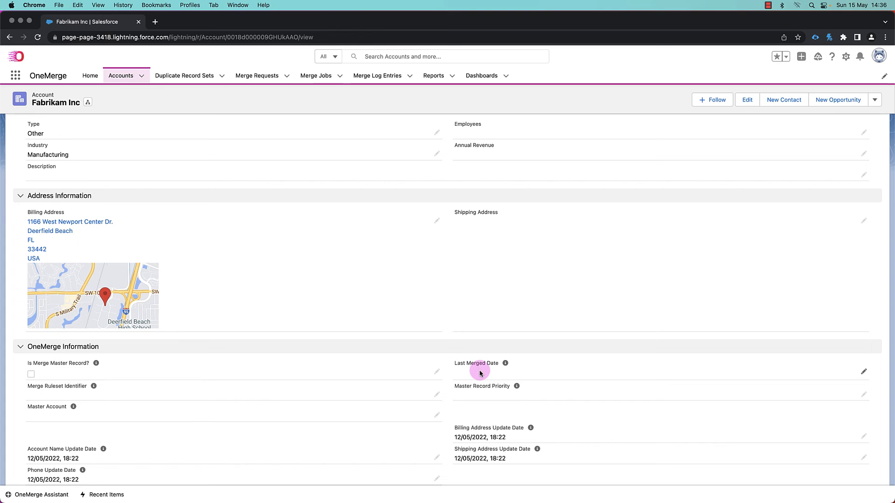
scroll(479, 371, "up", 8)
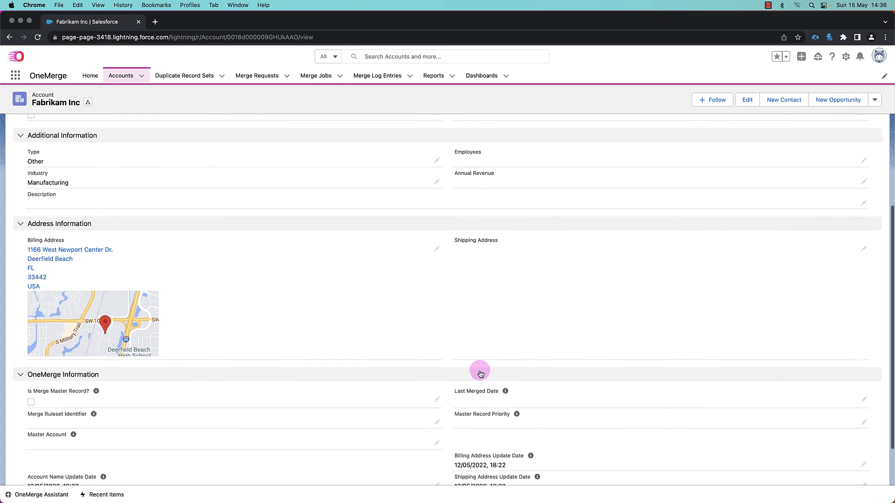
scroll(480, 372, "up", 7)
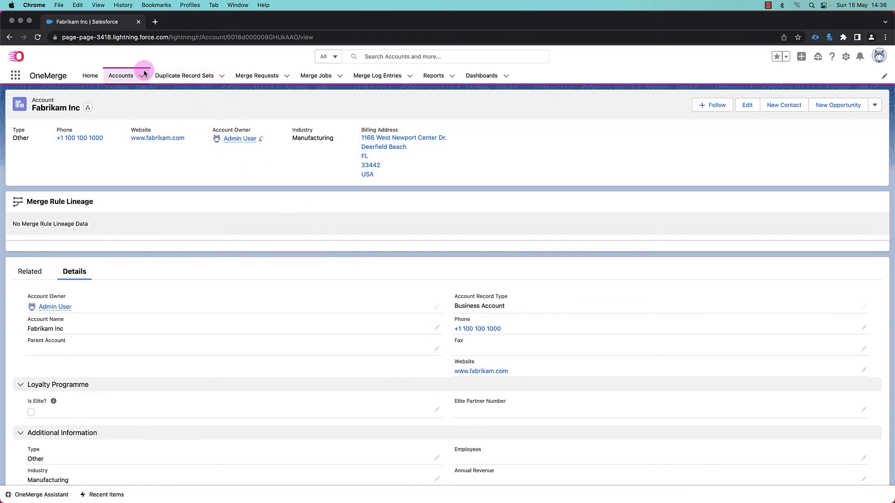
- Start a new Business Account and enter Fabrikam Ltd as the account name
left_click(143, 78)
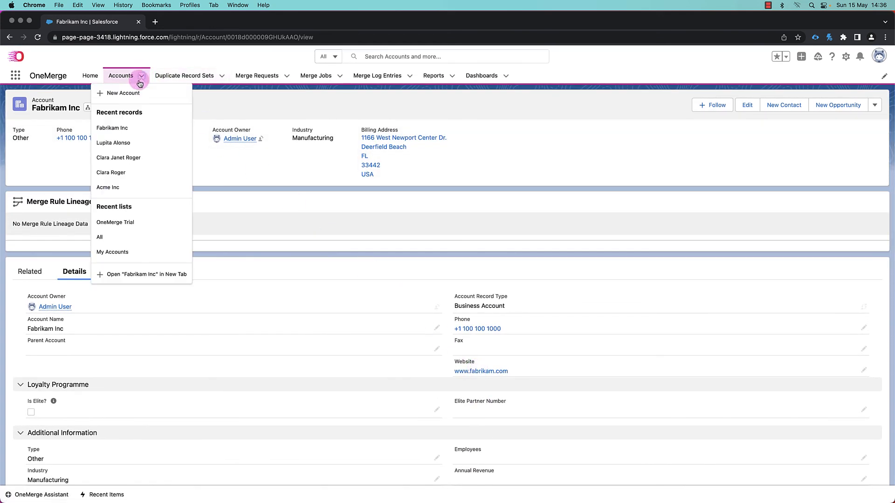
left_click(133, 89)
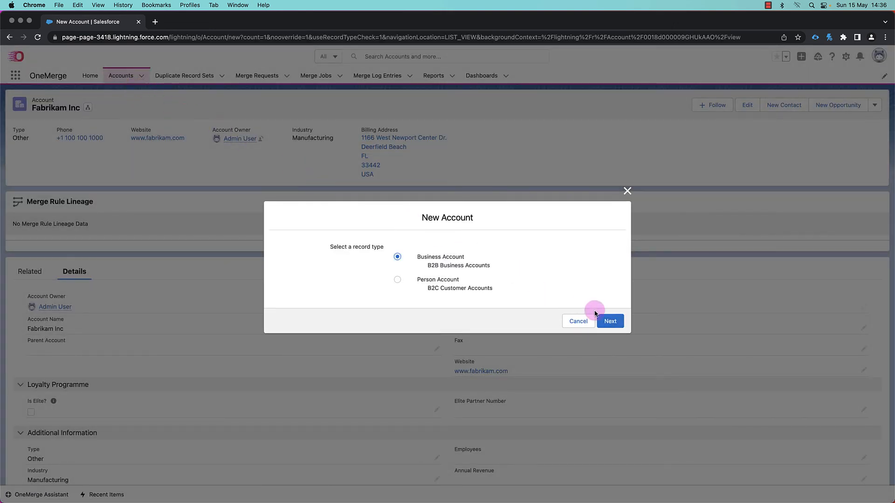
left_click(622, 327)
type("Fabrikam Ltd")
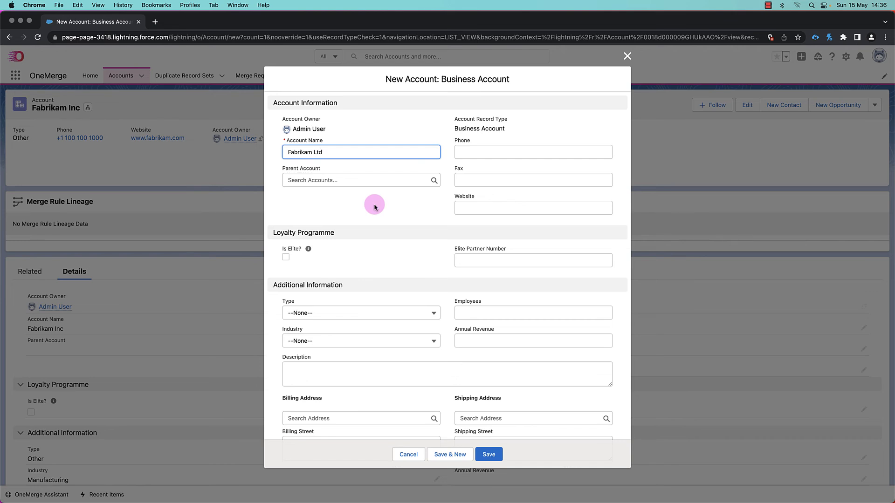
- Enter the new account's phone number in the Phone field
left_click(469, 152)
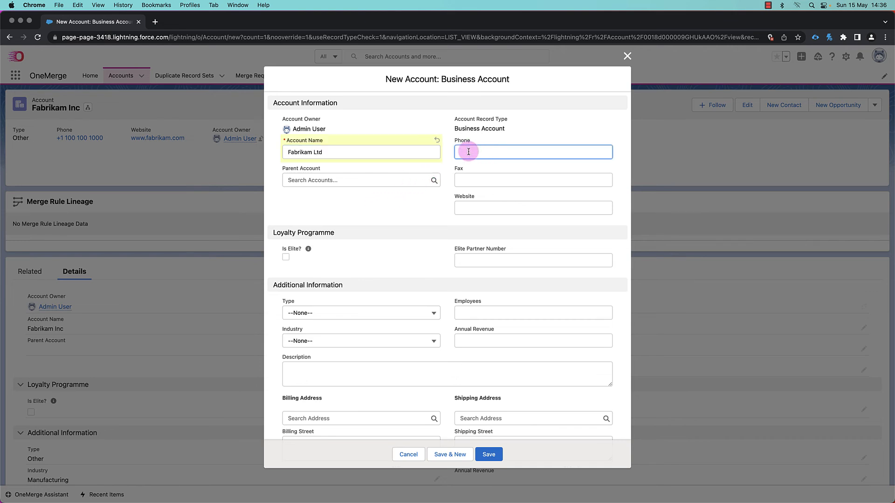
type("+1 100 100 100 2000")
- Set the billing city to Deerfield Beach and save the new business account
scroll(365, 313, "down", 3)
left_click(301, 421)
type("Deerfield ")
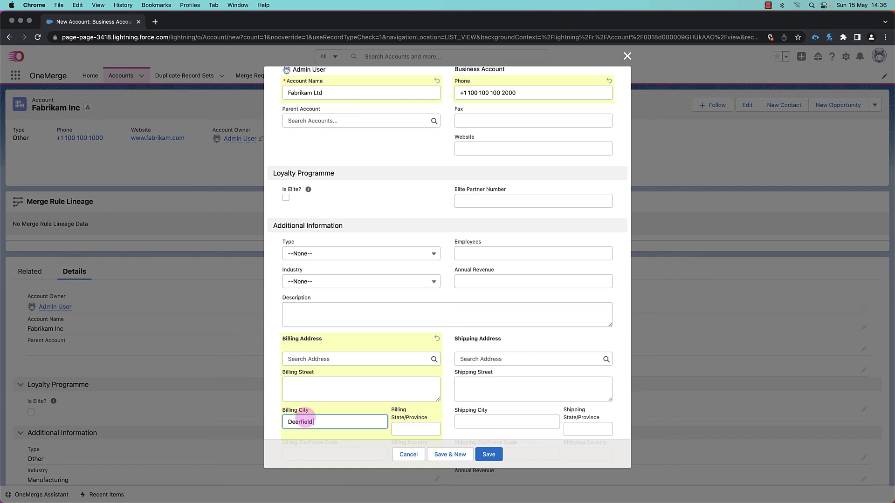
type("Beaach")
key("BackSpace")
key("BackSpace")
key("BackSpace")
type("ch")
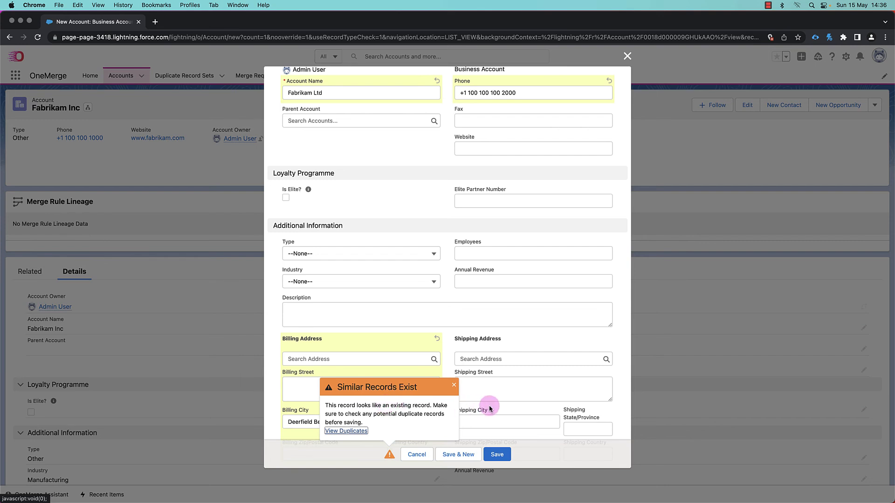
left_click(497, 455)
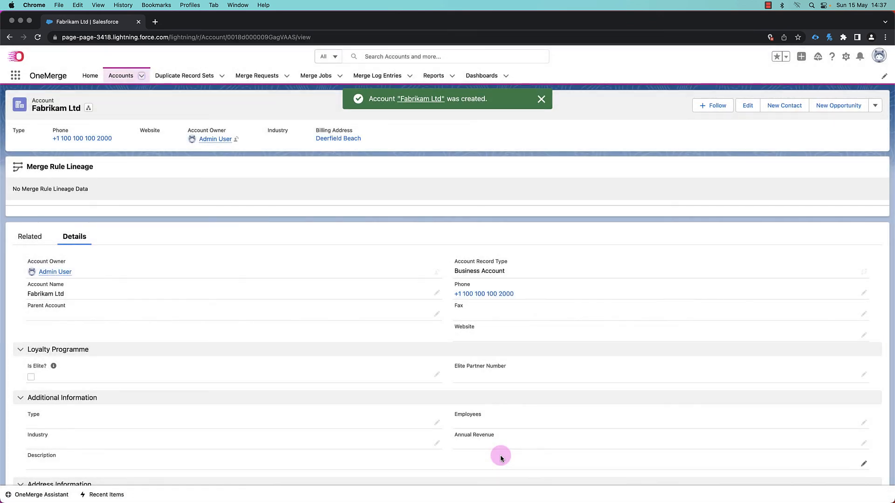
- Open the latest merge request, MREQ000000023, and its merge result MRES000000020
left_click(265, 77)
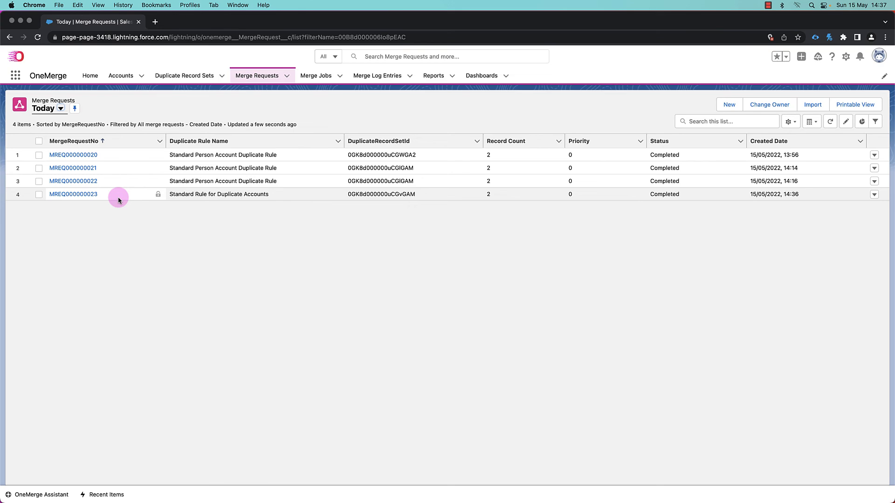
left_click(66, 195)
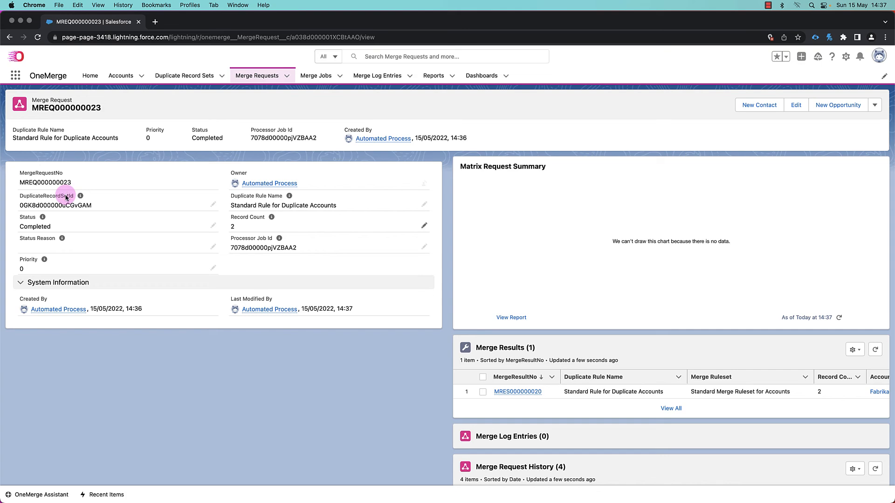
left_click(514, 393)
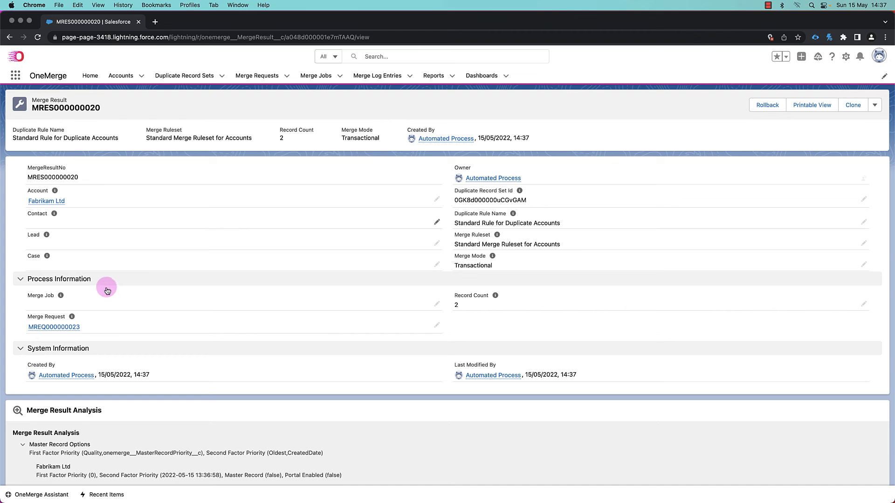
- Open the merged Fabrikam Ltd master account and review its details and OneMerge information
left_click(43, 202)
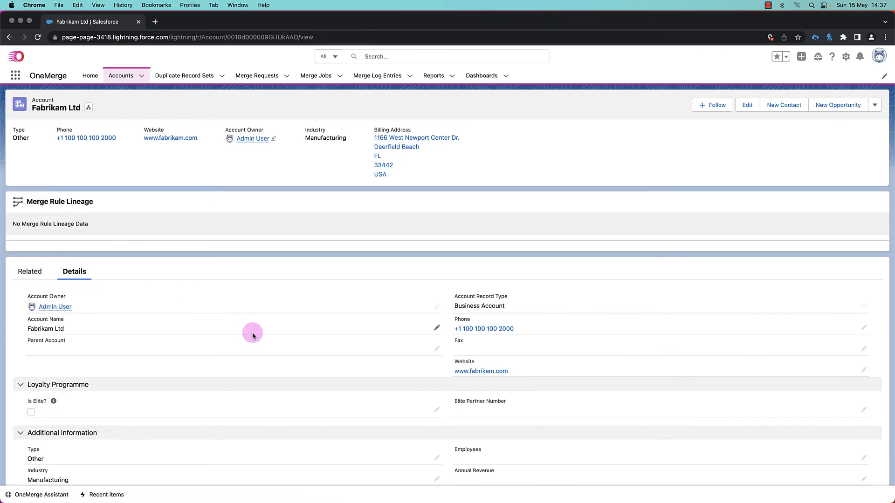
scroll(253, 335, "down", 3)
scroll(253, 336, "down", 6)
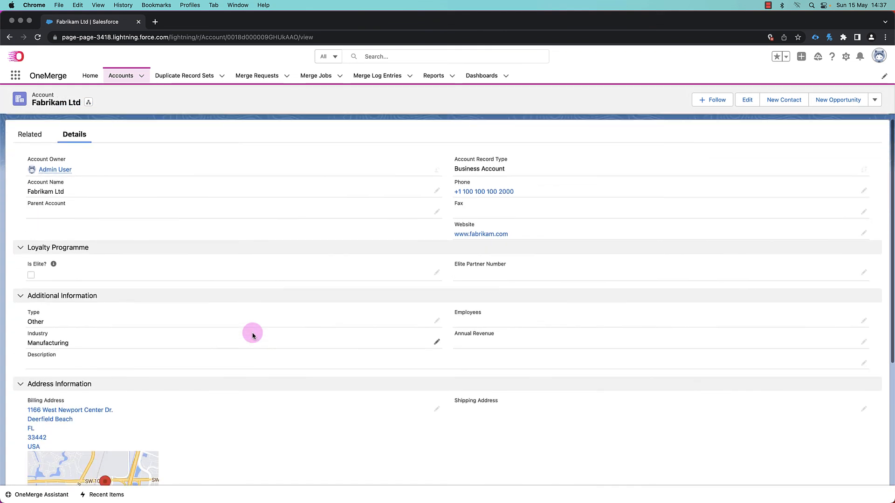
scroll(253, 336, "down", 3)
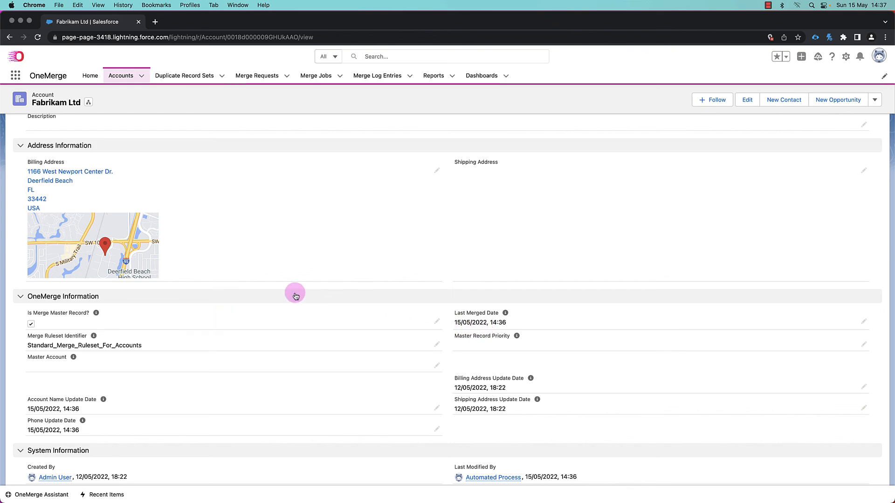
scroll(295, 296, "up", 6)
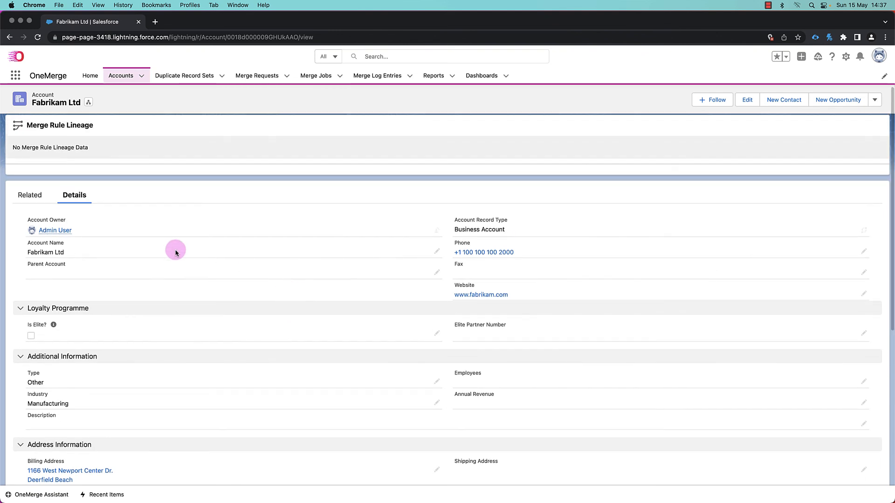
- Open the master account's source Fabrikam Ltd account from the related lists and review its OneMerge information
left_click(26, 196)
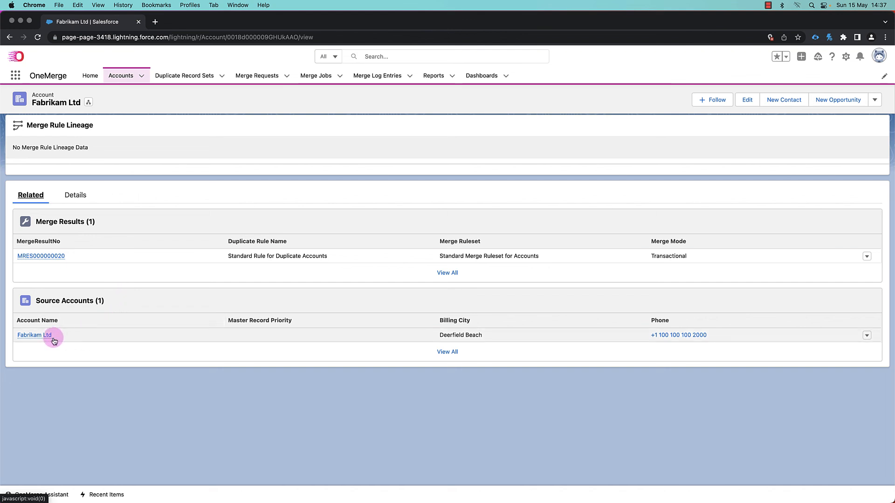
mouse_move(31, 337)
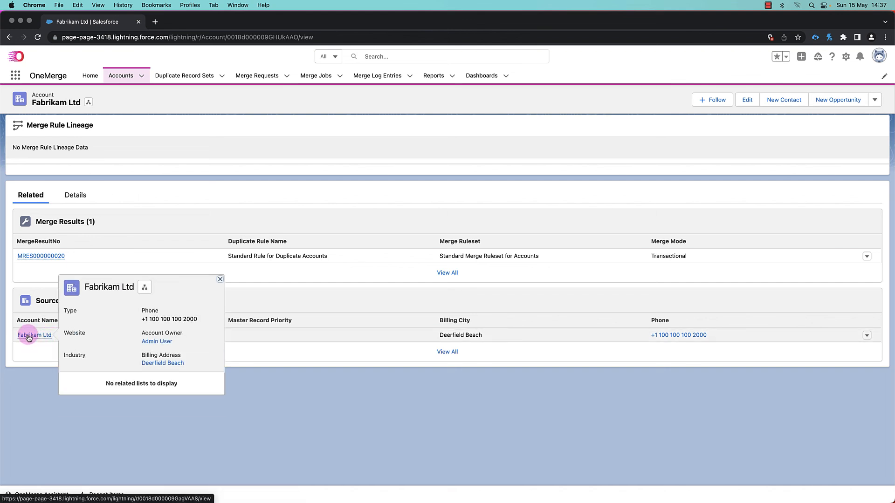
left_click(29, 335)
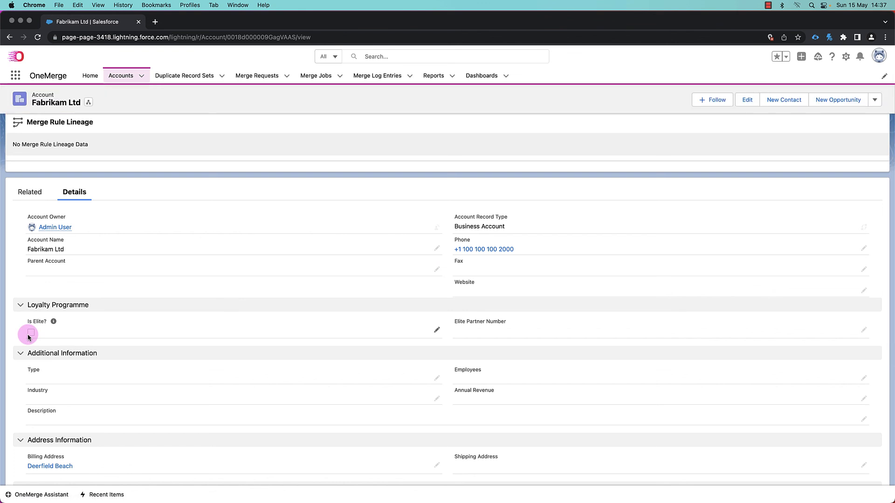
scroll(198, 339, "down", 5)
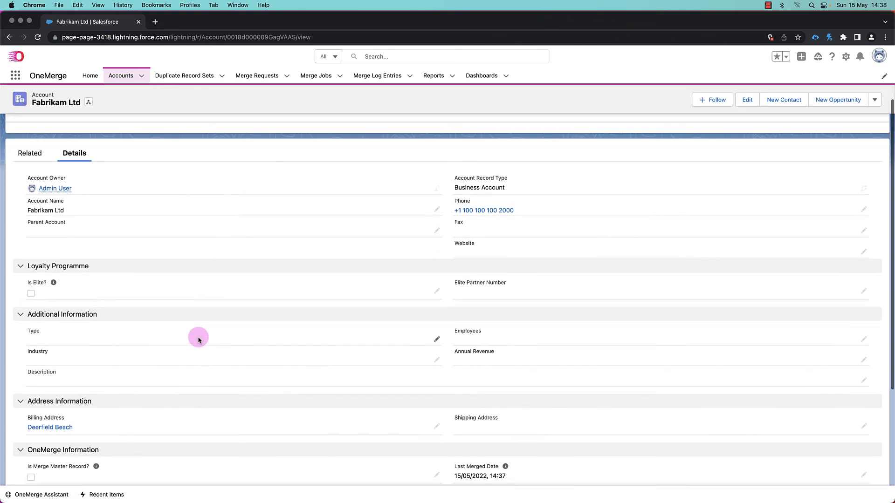
scroll(198, 339, "down", 1)
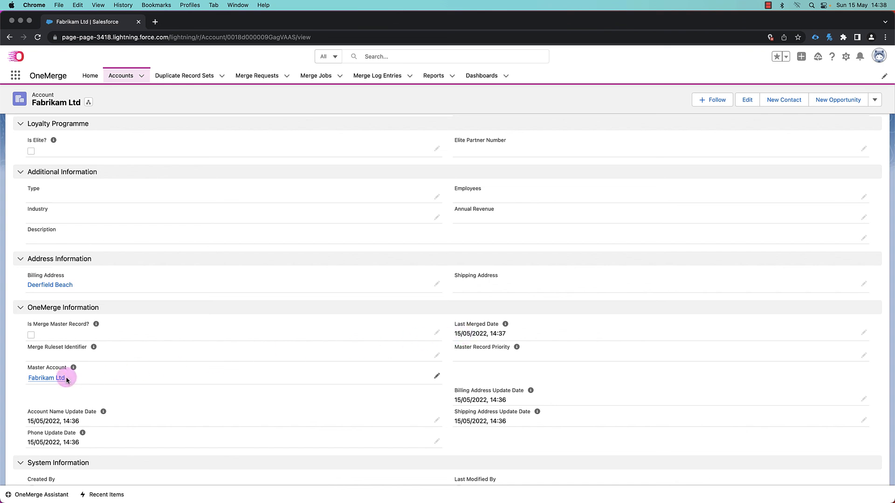
scroll(172, 379, "down", 1)
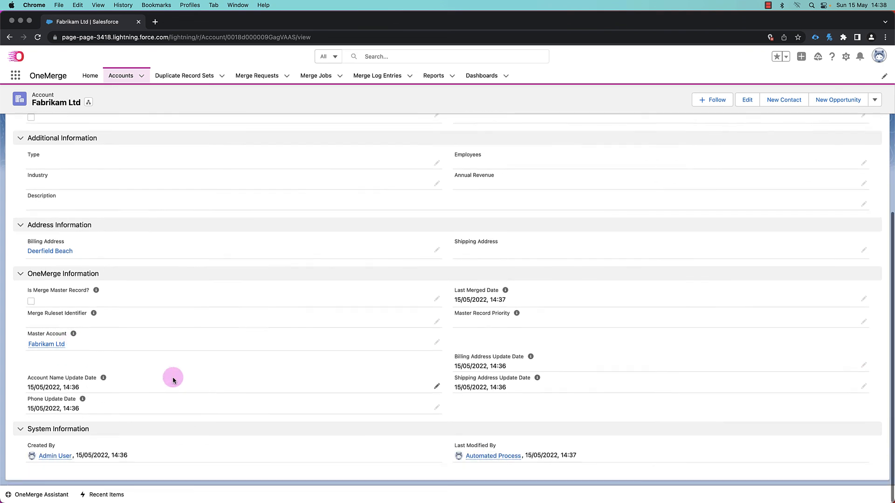